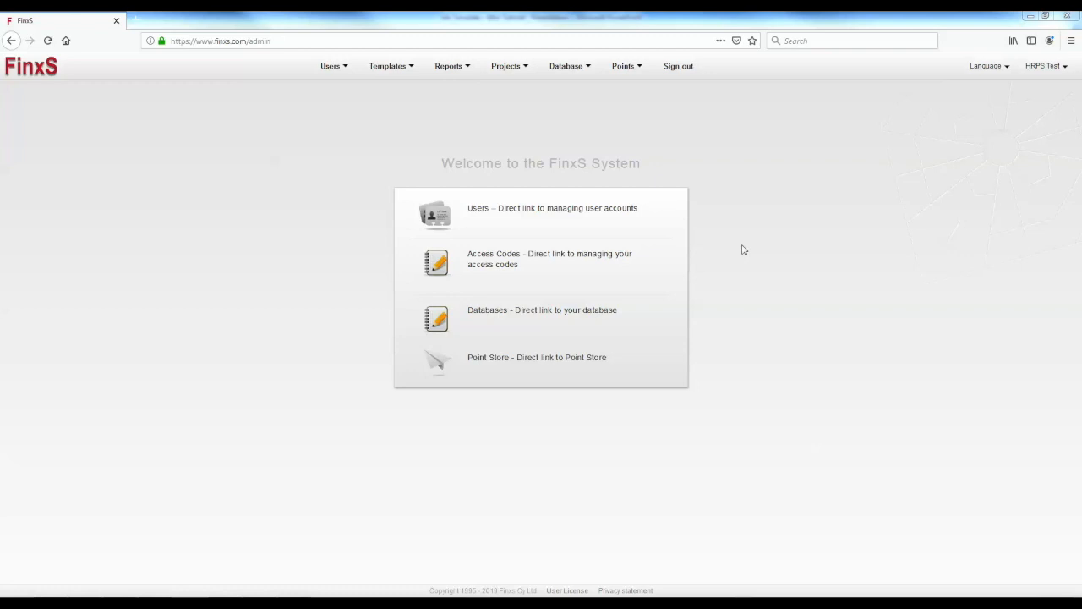
Step: Start a new job template named Sales Development and make it cloneable, leaving the description empty
mouse_move(386, 65)
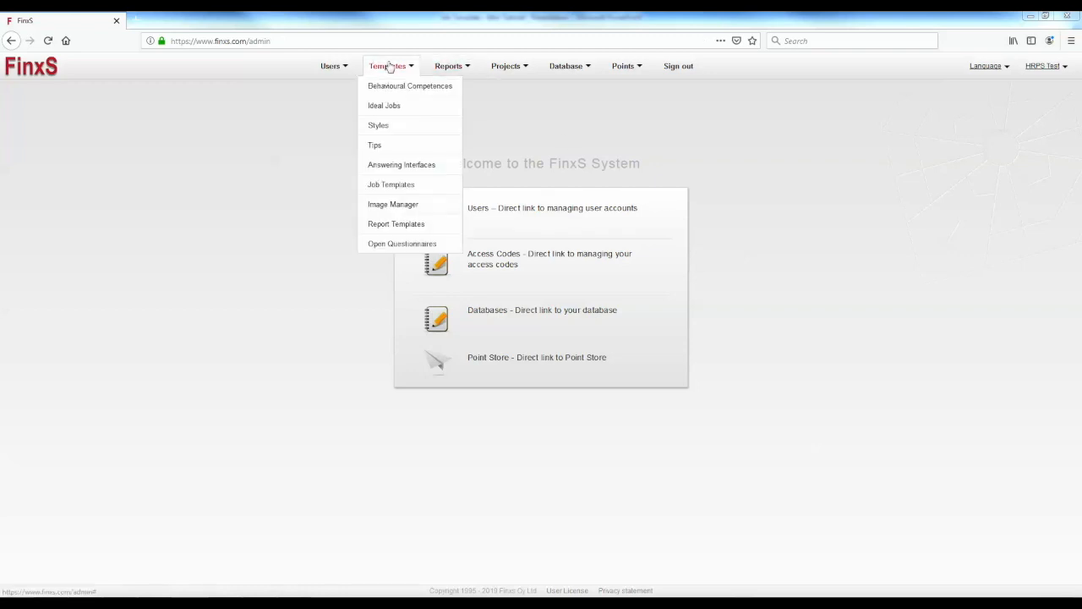
left_click(403, 186)
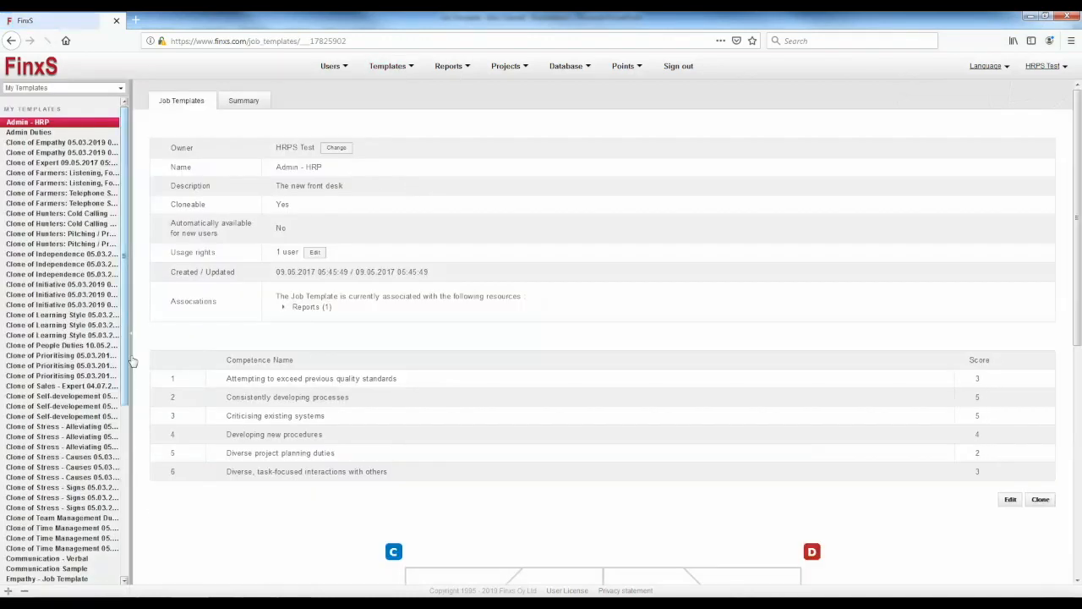
left_click_drag(125, 356, 128, 568)
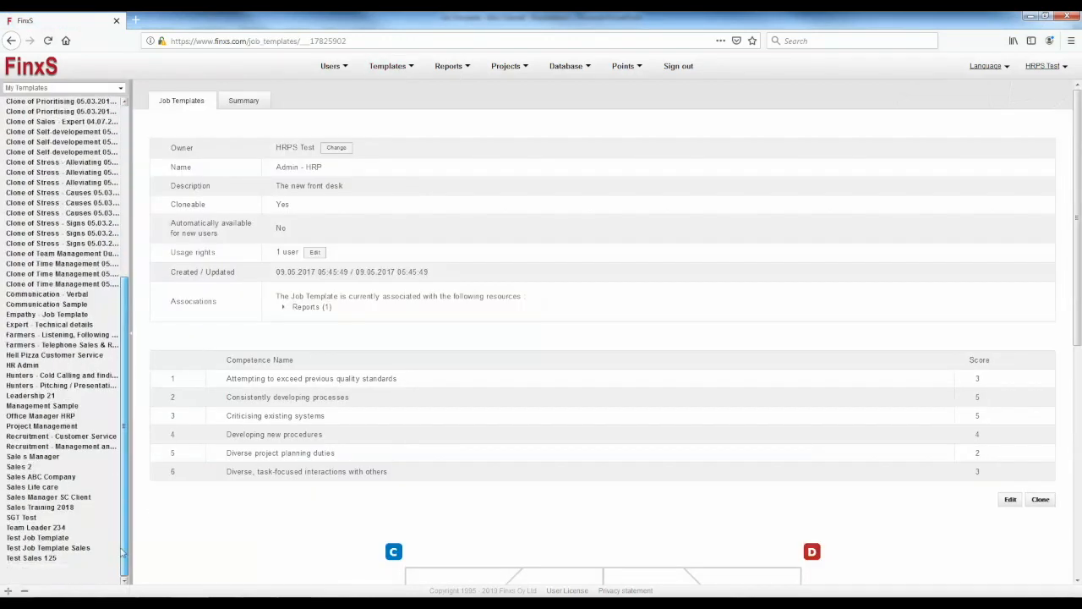
left_click(9, 589)
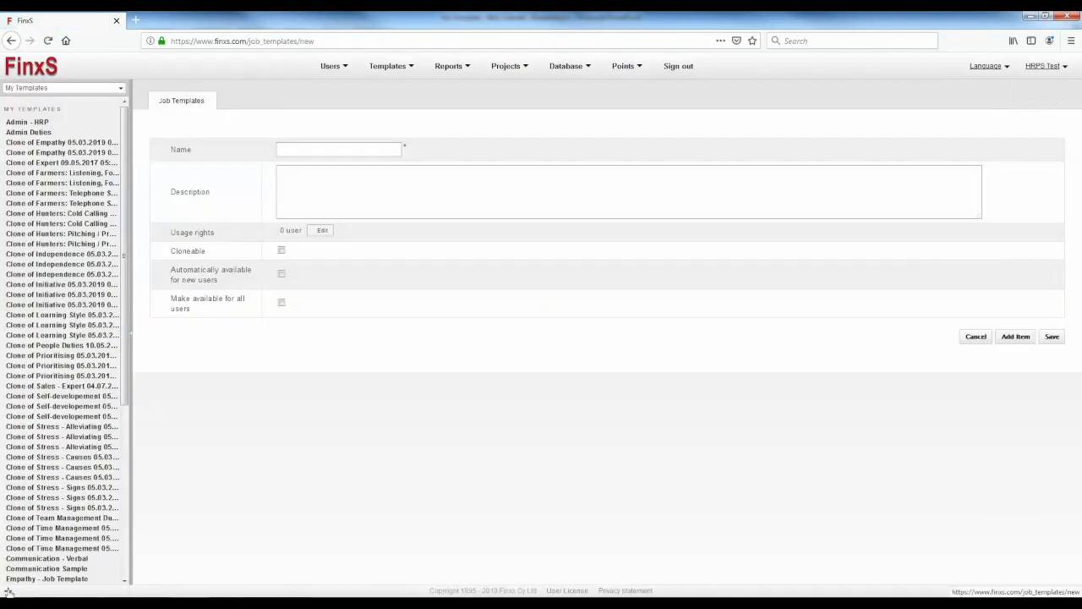
left_click(309, 153)
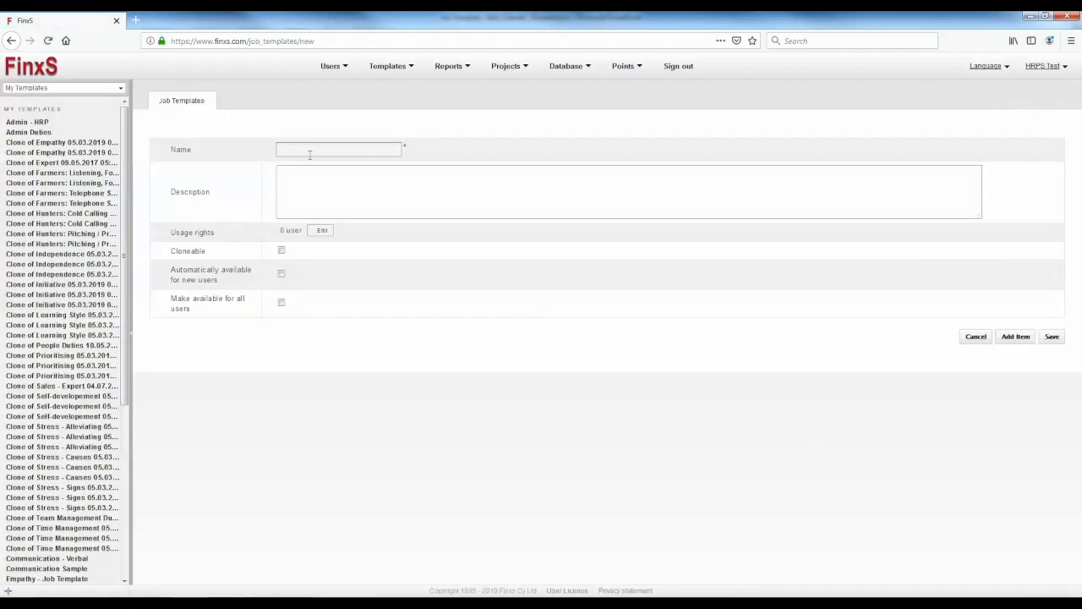
type("Sales Development")
left_click(322, 172)
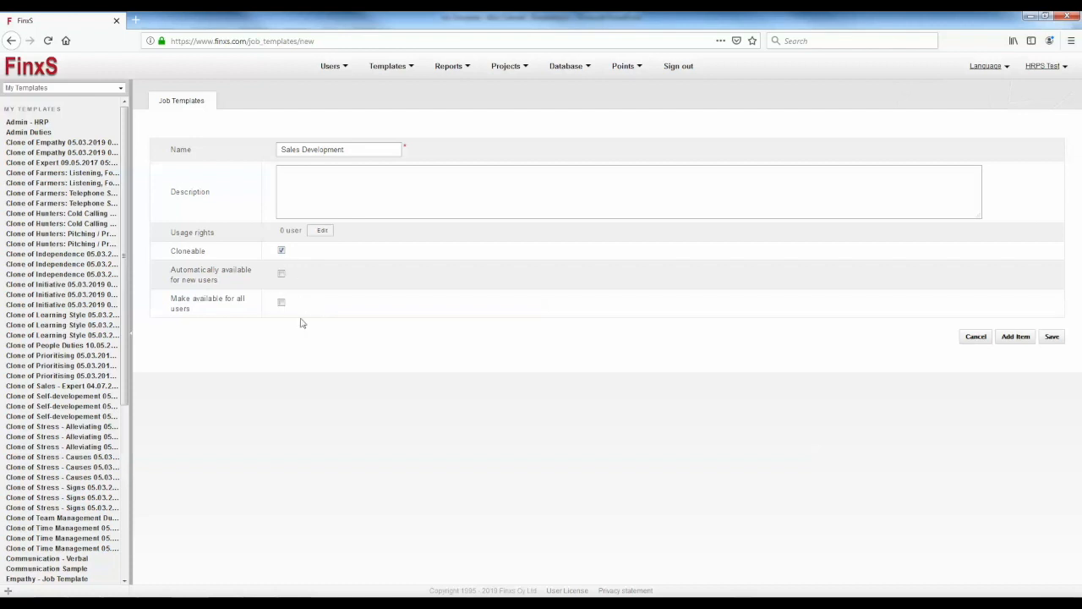
Step: Open the behavioural competence chooser for adding items and browse its Sales category
left_click(1017, 338)
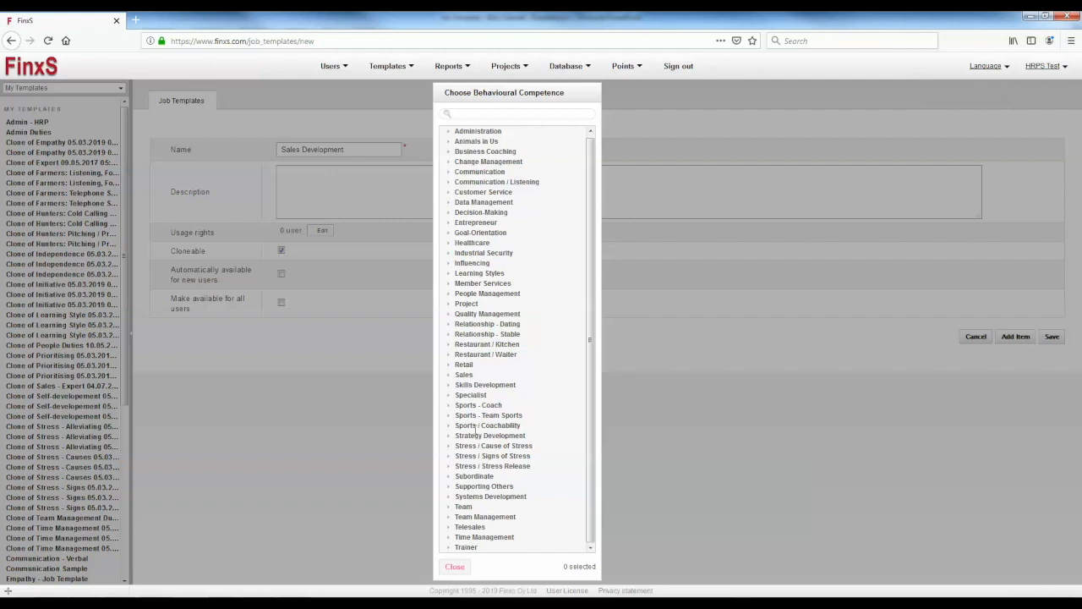
left_click(449, 375)
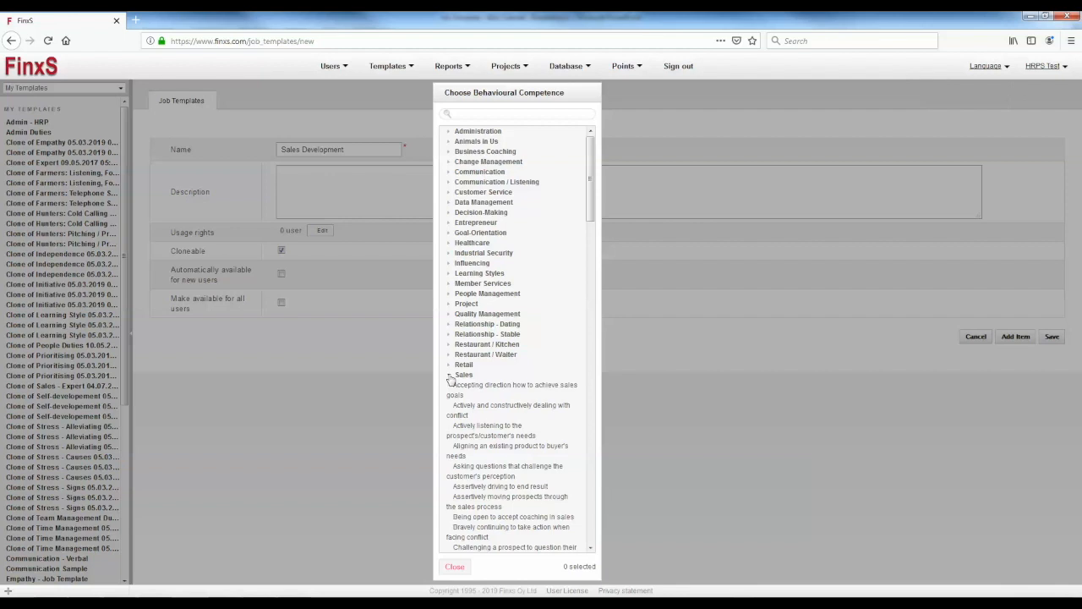
scroll(449, 378, "down", 2)
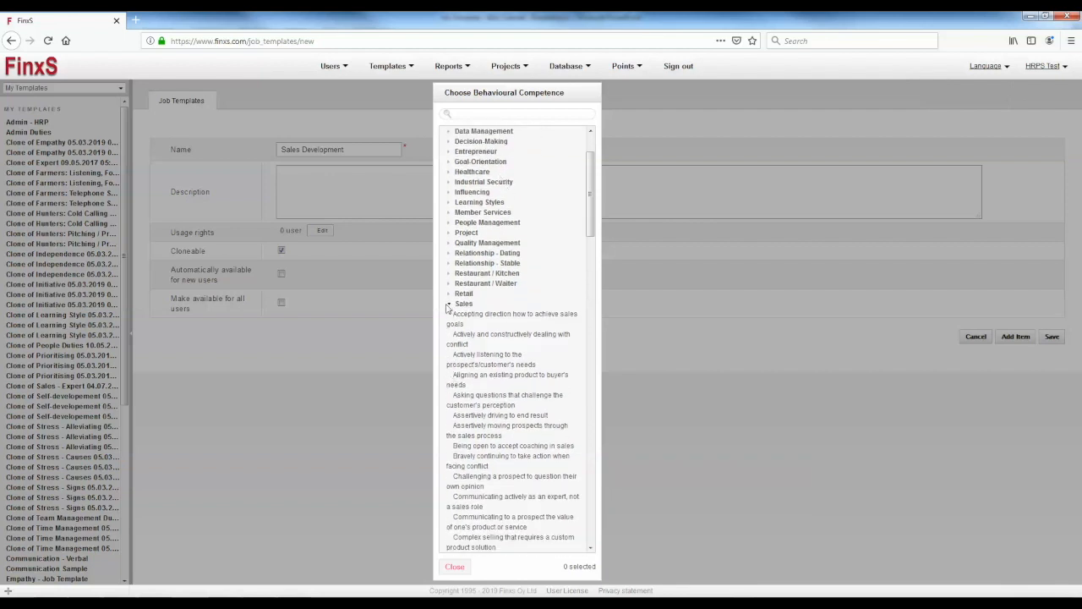
left_click(450, 304)
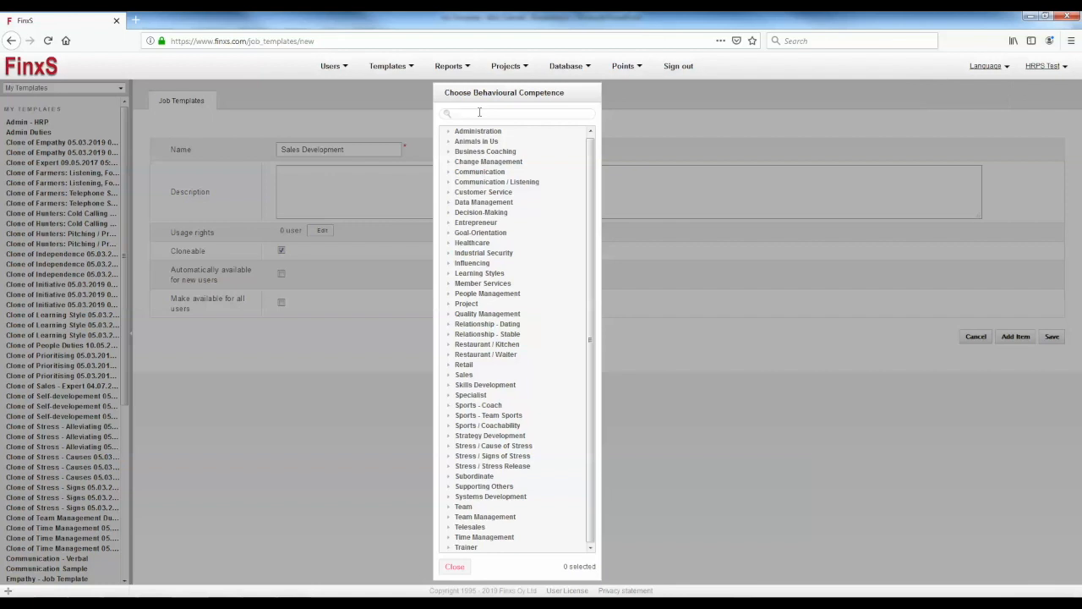
Step: Search the behavioural competences for "sales", look through the matches and clear the search
left_click(480, 112)
type("sales")
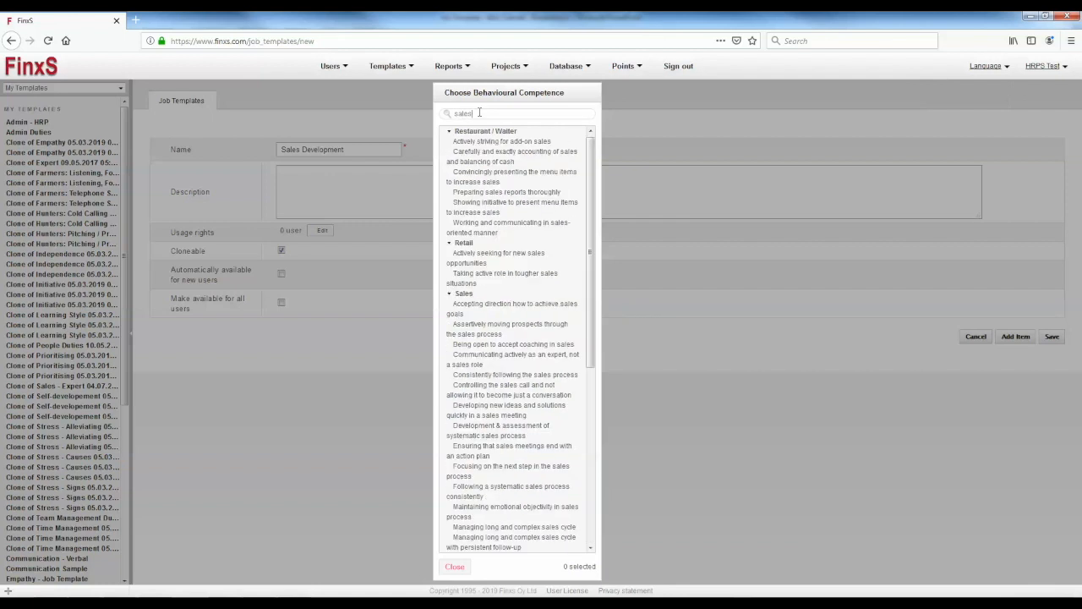
scroll(488, 263, "down", 5)
key("BackSpace")
key("BackSpace")
key("BackSpace")
key("BackSpace")
key("BackSpace")
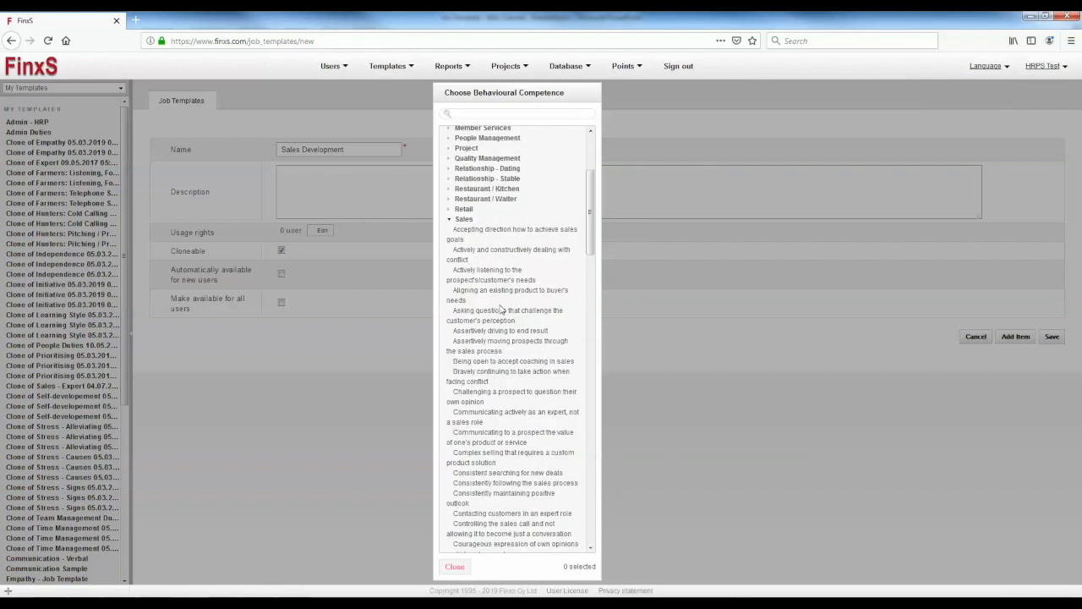
Step: Add the Sales competences on accepting direction, dealing with conflict, questions challenging customer perception, communicating value, and development and assessment of systematic sales process
left_click(483, 238)
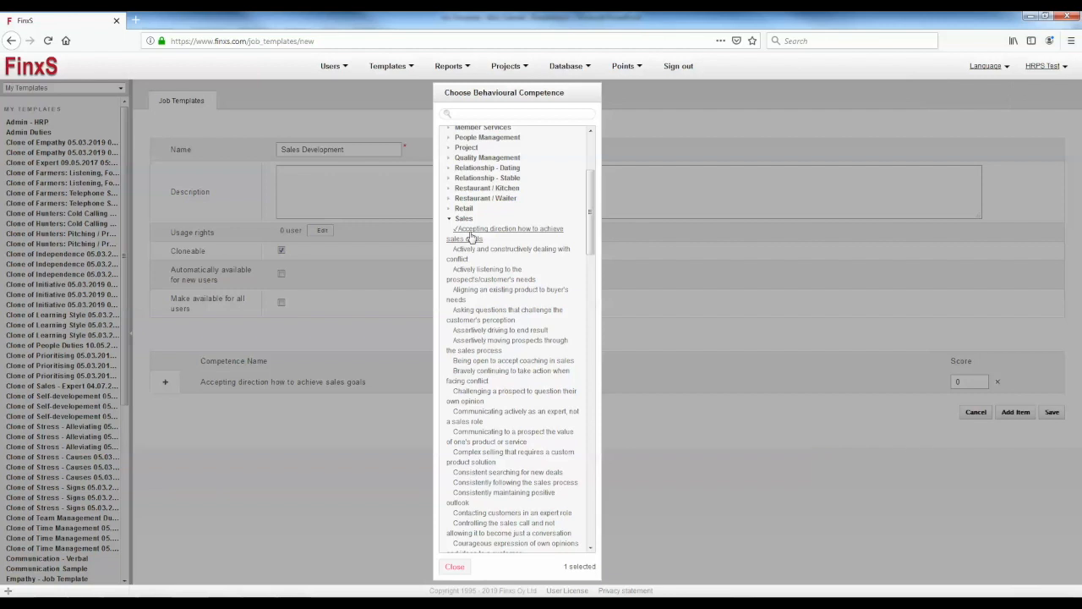
left_click(463, 251)
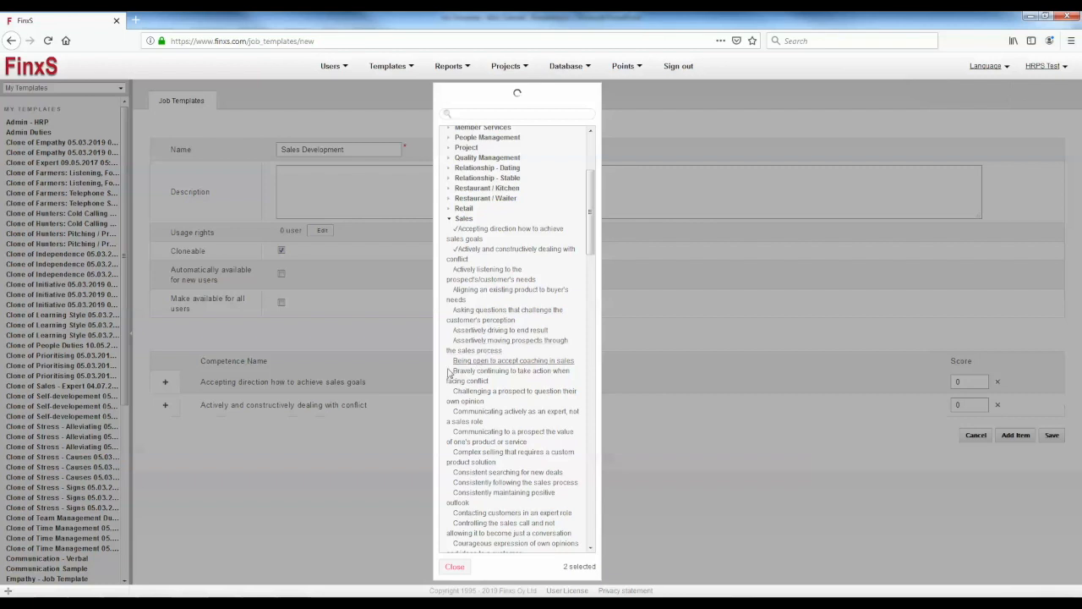
left_click(470, 443)
scroll(473, 448, "down", 3)
left_click(476, 447)
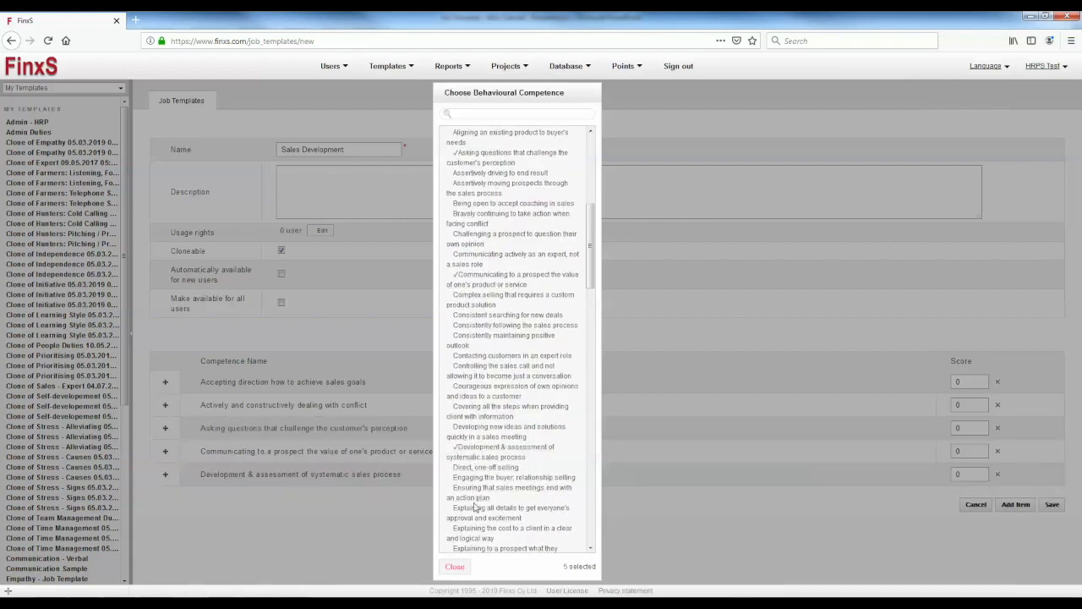
Step: Add the Sales competences on explaining all details, focusing on the goal, participative listening, managing emotions, moving the call forward and using learned behaviours
left_click(475, 507)
scroll(471, 518, "down", 3)
left_click(469, 521)
scroll(470, 516, "down", 3)
left_click(471, 506)
scroll(473, 494, "down", 3)
left_click(471, 489)
scroll(472, 488, "down", 2)
left_click(473, 490)
scroll(473, 490, "down", 3)
left_click(472, 490)
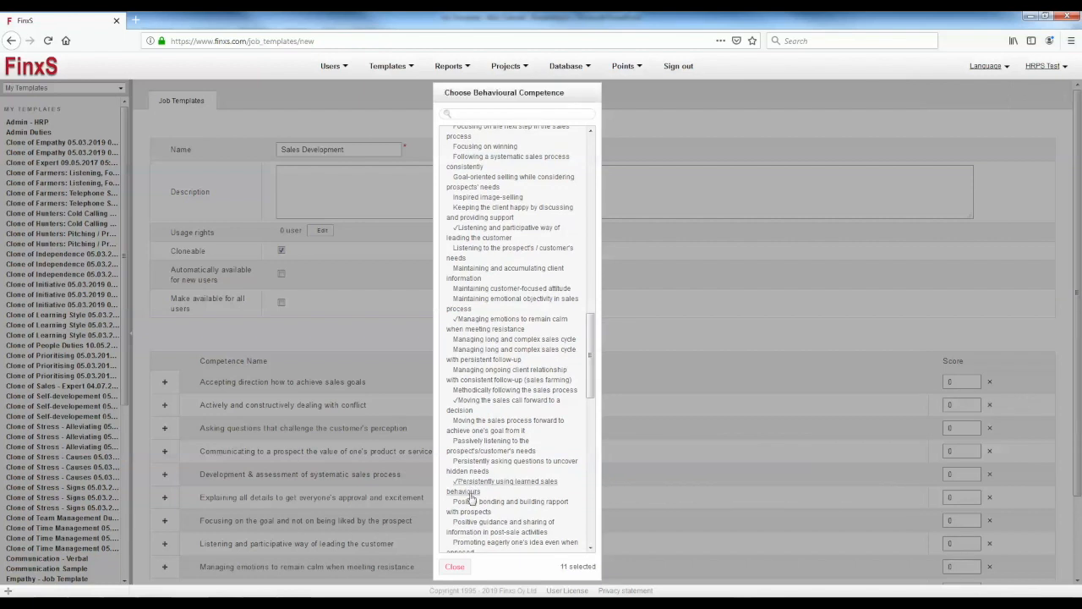
left_click(457, 573)
Step: Set the scores of the first four competences to 5, 3, 5 and 5, and clear the fifth score
scroll(850, 420, "down", 2)
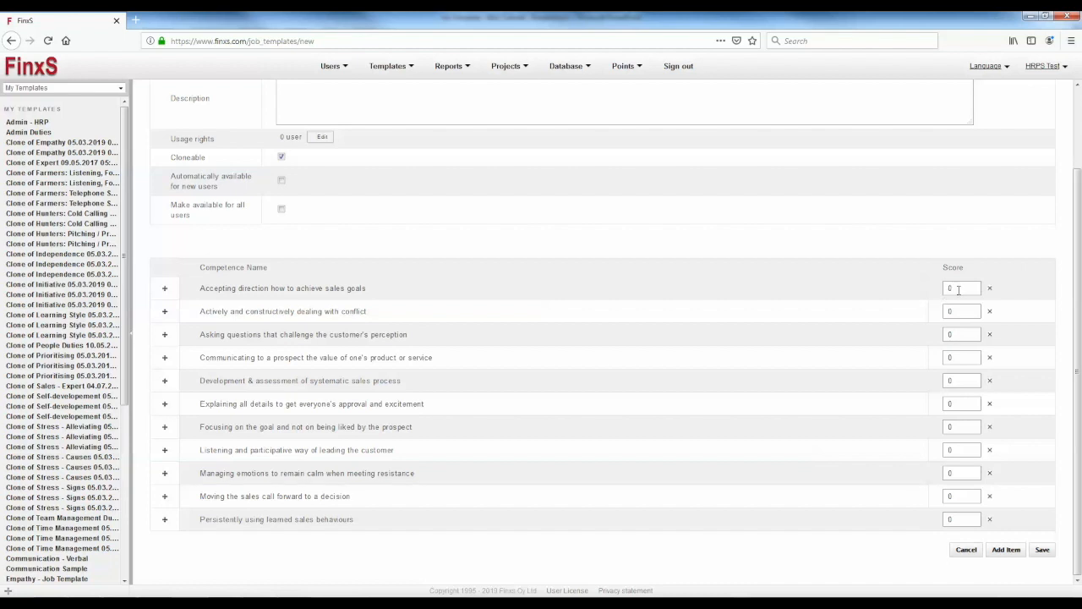
left_click(950, 288)
left_click(952, 288)
key("BackSpace")
type("5")
left_click(975, 312)
key("BackSpace")
type("3")
left_click(976, 337)
key("BackSpace")
type("5")
left_click(976, 359)
key("BackSpace")
type("5")
left_click(973, 380)
key("BackSpace")
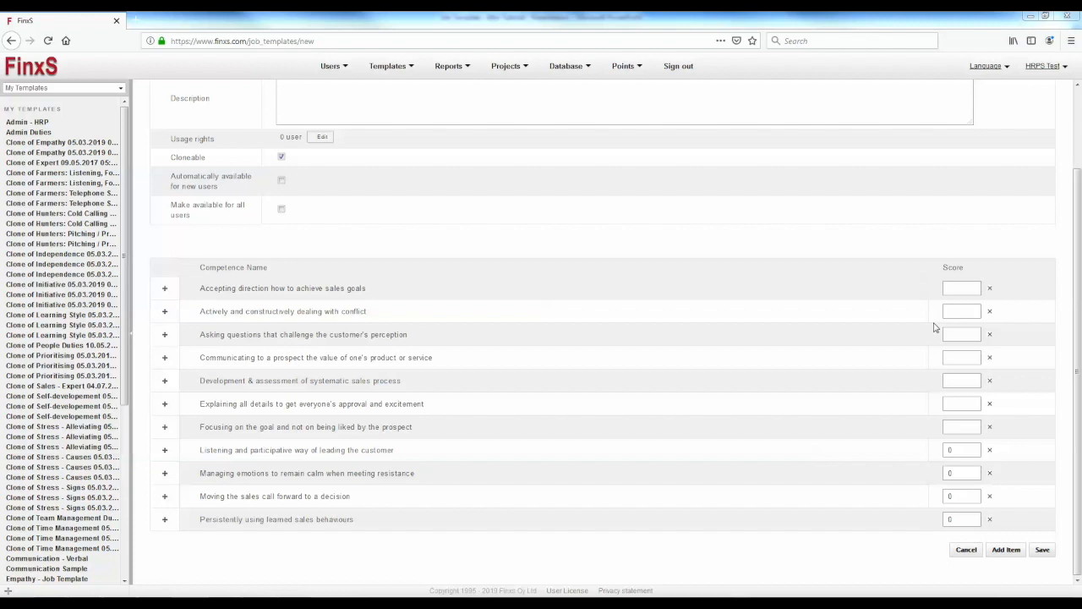
Step: Reset the scores of the first seven competences to 0 and save the job template
left_click(962, 291)
left_click(962, 310)
type("0")
left_click(960, 334)
type("0")
left_click(960, 357)
type("0")
left_click(958, 381)
type("0")
left_click(957, 405)
type("0")
left_click(953, 427)
type("0")
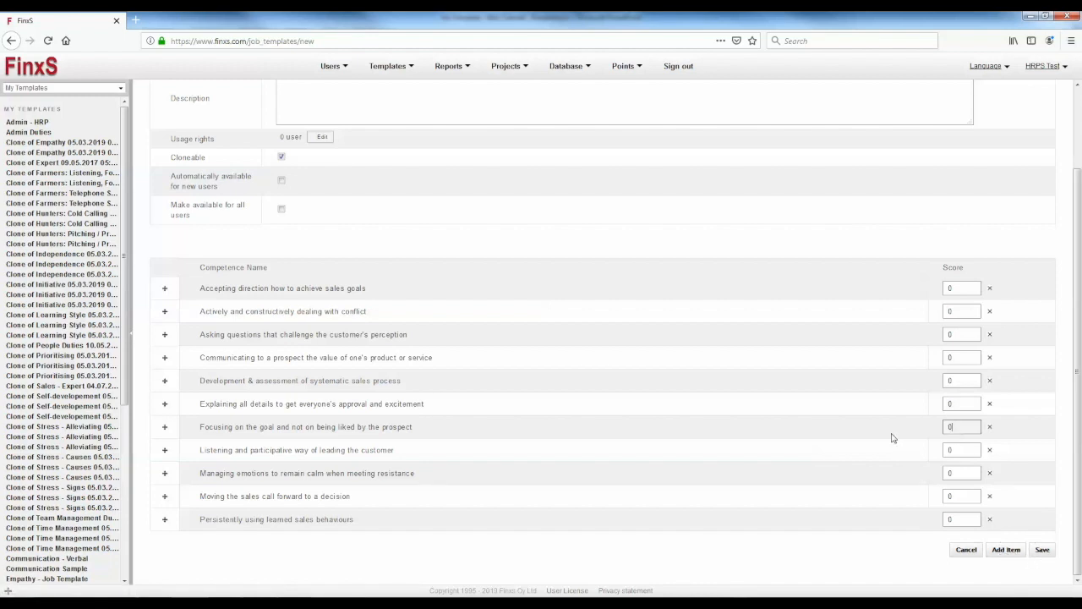
left_click(1043, 551)
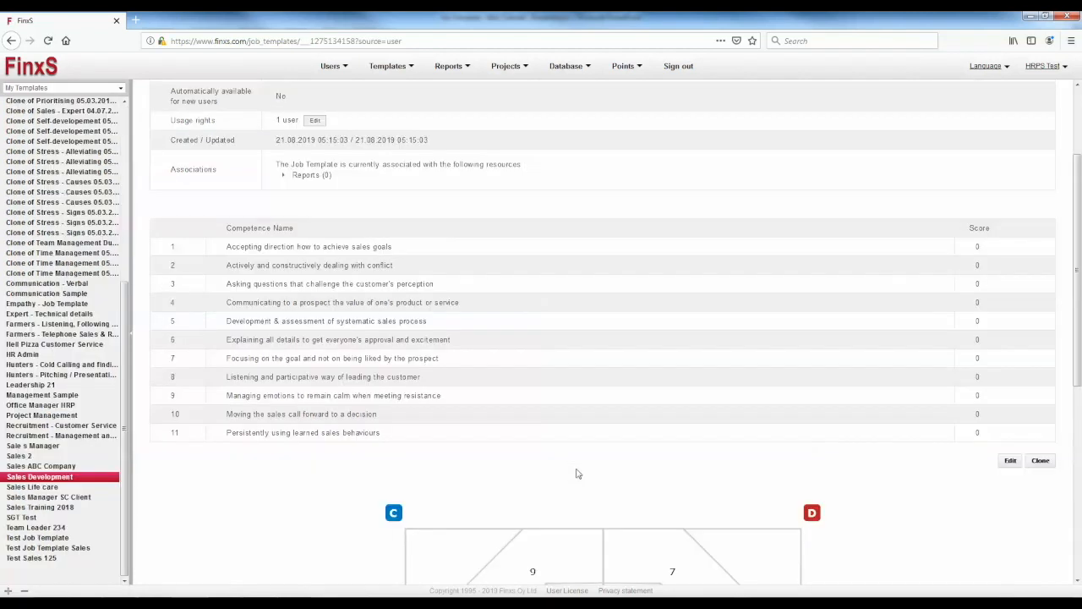
Step: Examine where the numbered competences of the saved template fall on the DISC diagram, comparing them with the competence table
scroll(572, 478, "down", 5)
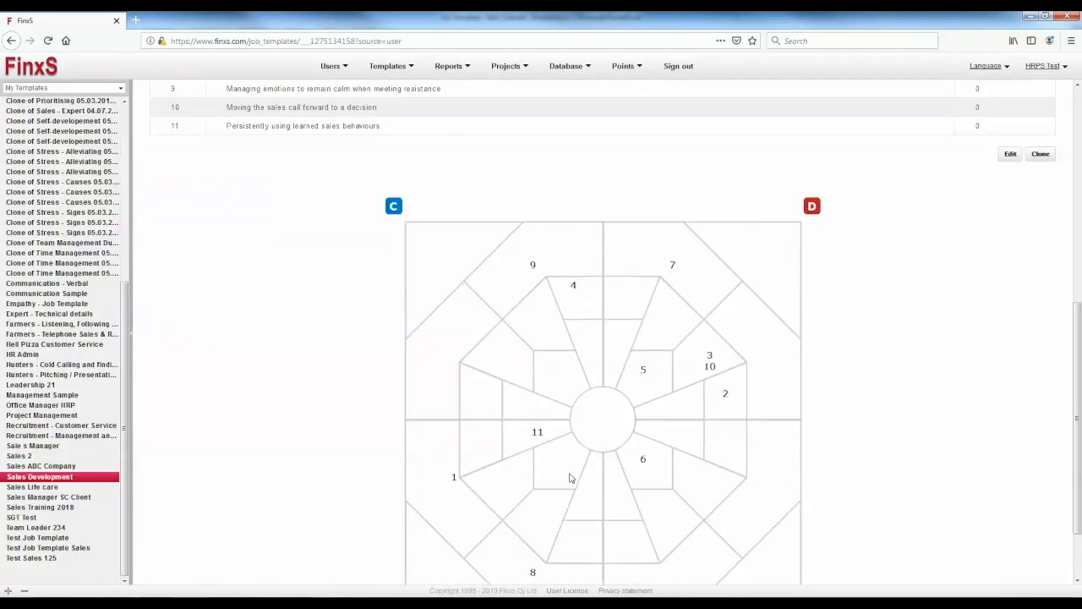
scroll(571, 478, "down", 2)
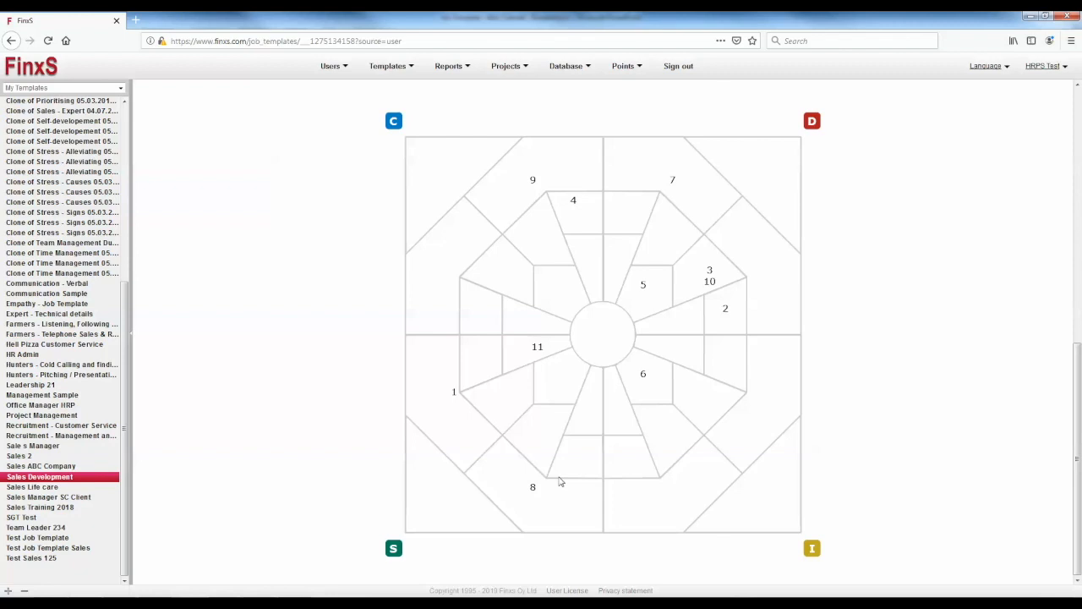
scroll(559, 481, "up", 4)
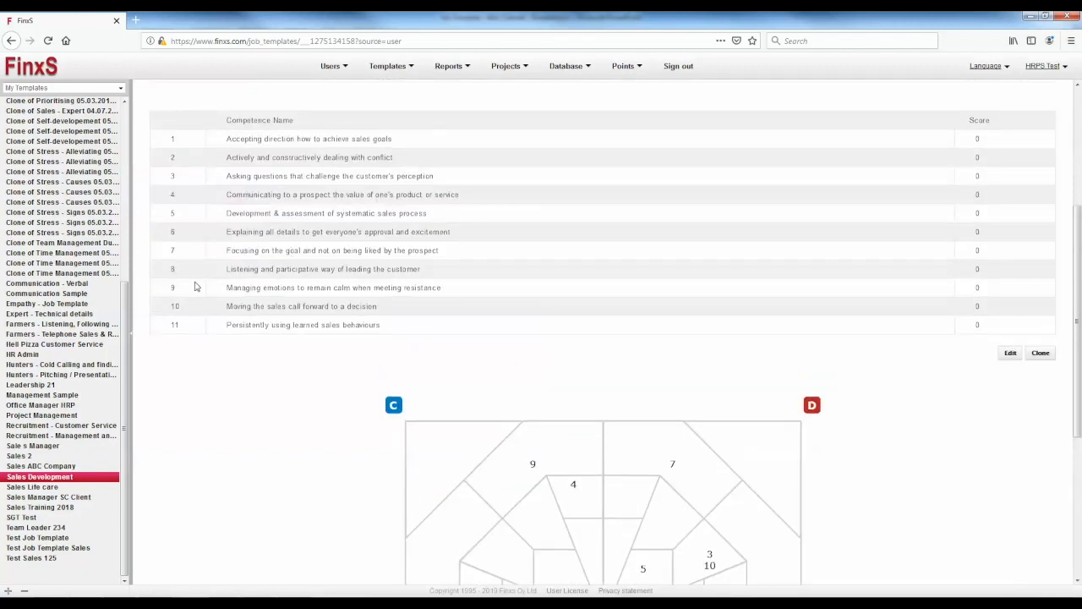
scroll(195, 286, "down", 3)
scroll(199, 228, "up", 2)
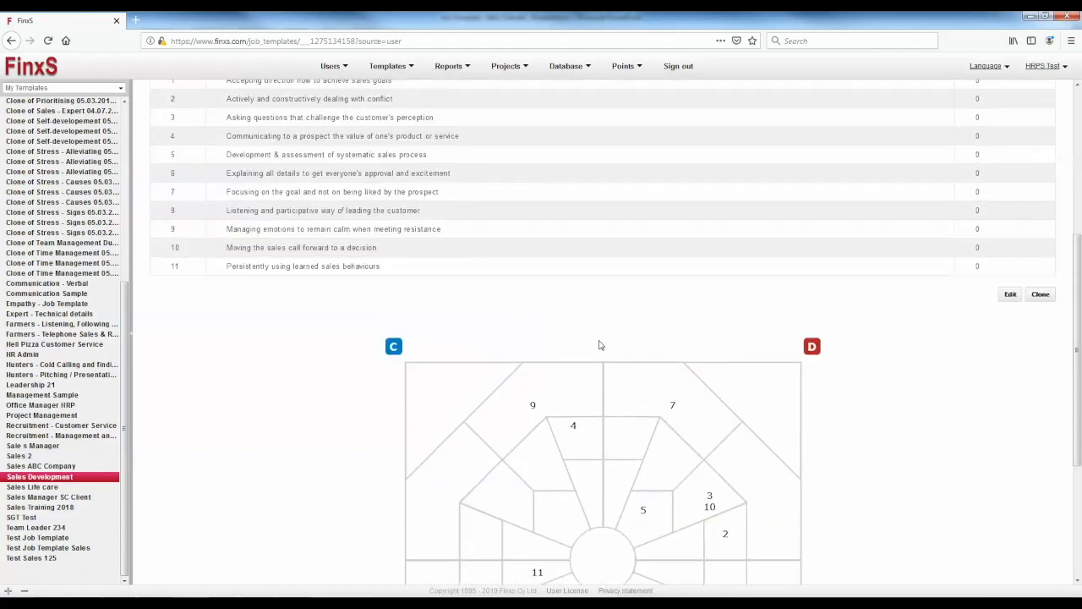
scroll(599, 345, "down", 1)
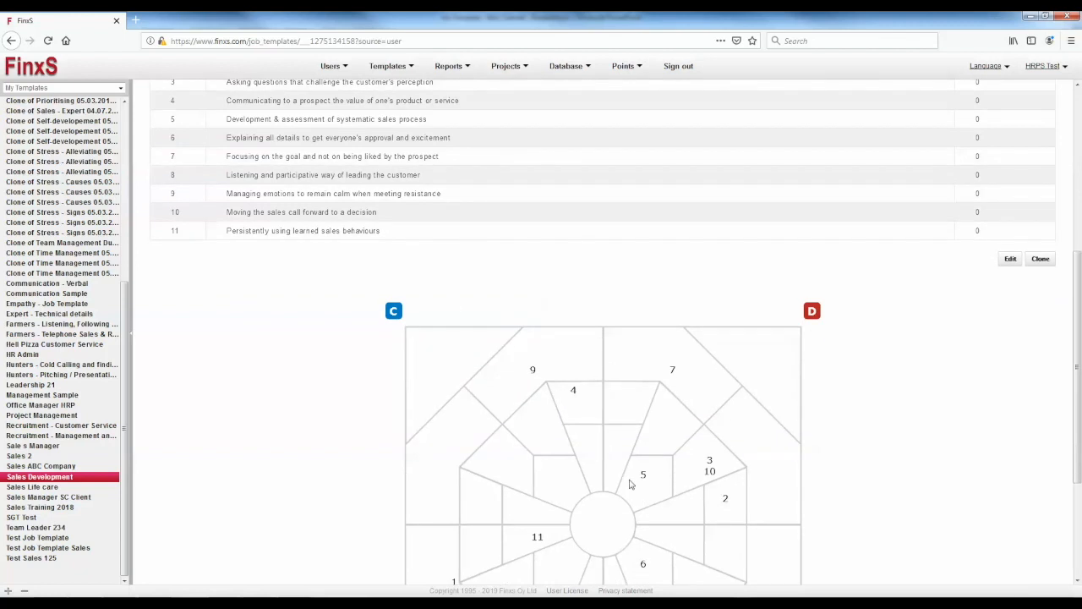
scroll(414, 400, "down", 3)
scroll(414, 401, "down", 1)
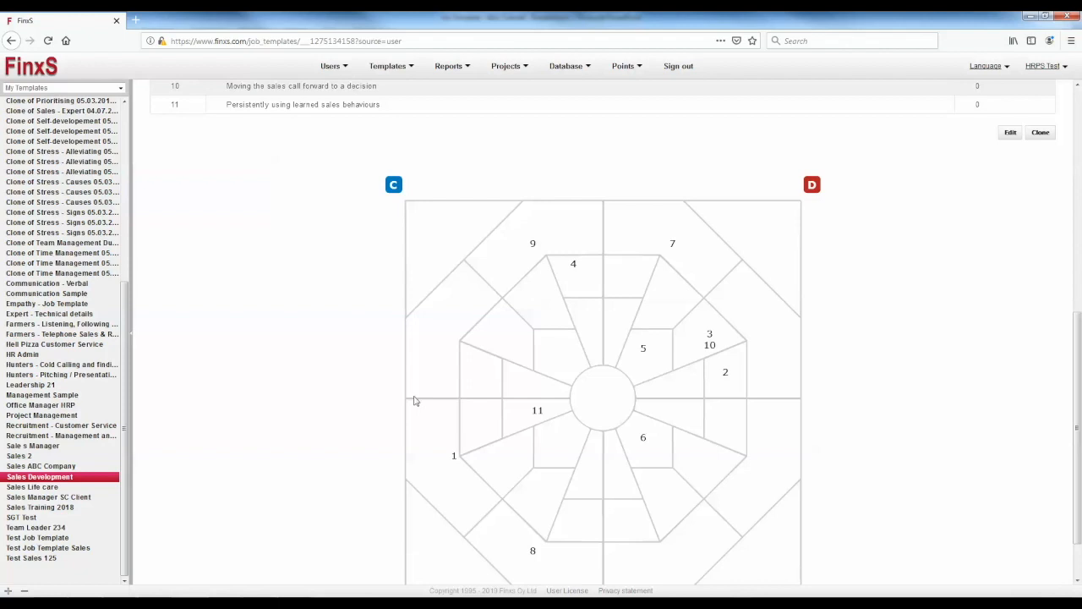
scroll(415, 401, "down", 1)
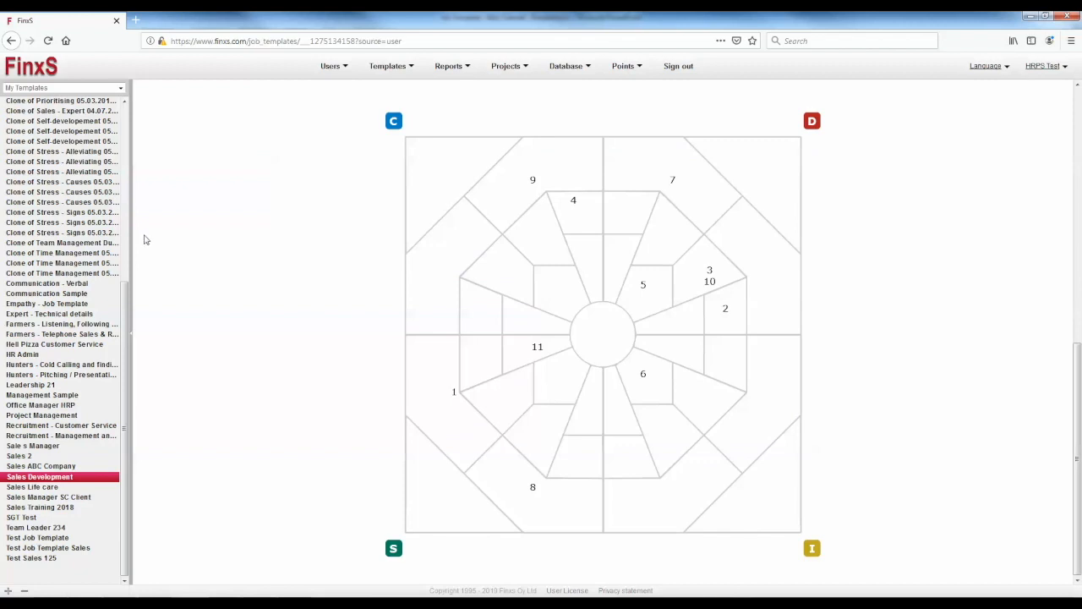
scroll(518, 410, "up", 10)
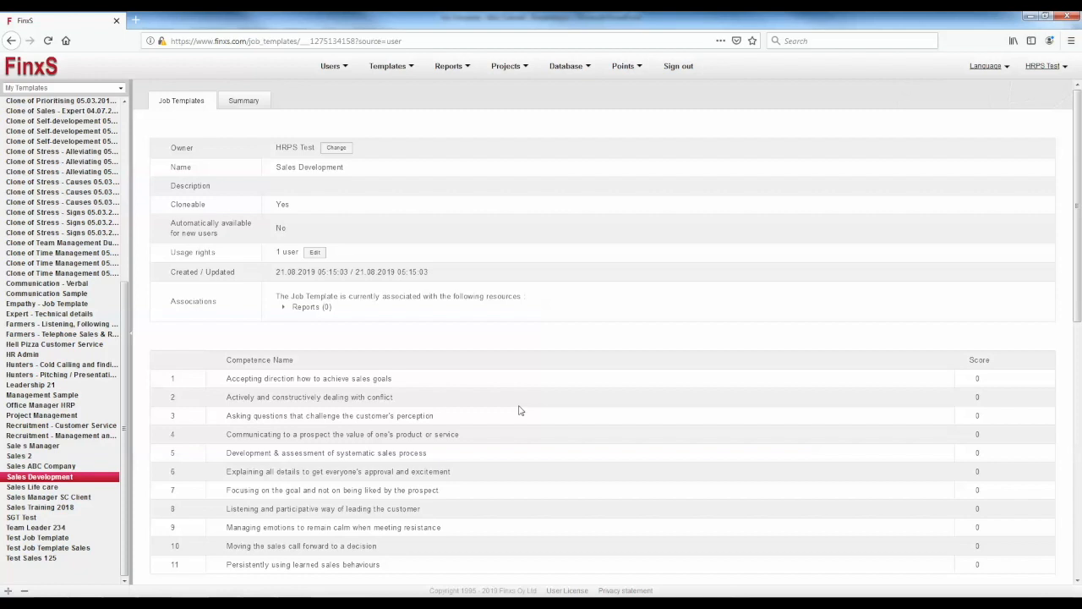
Step: Return to the job templates list and open the Sales Development template
left_click(387, 66)
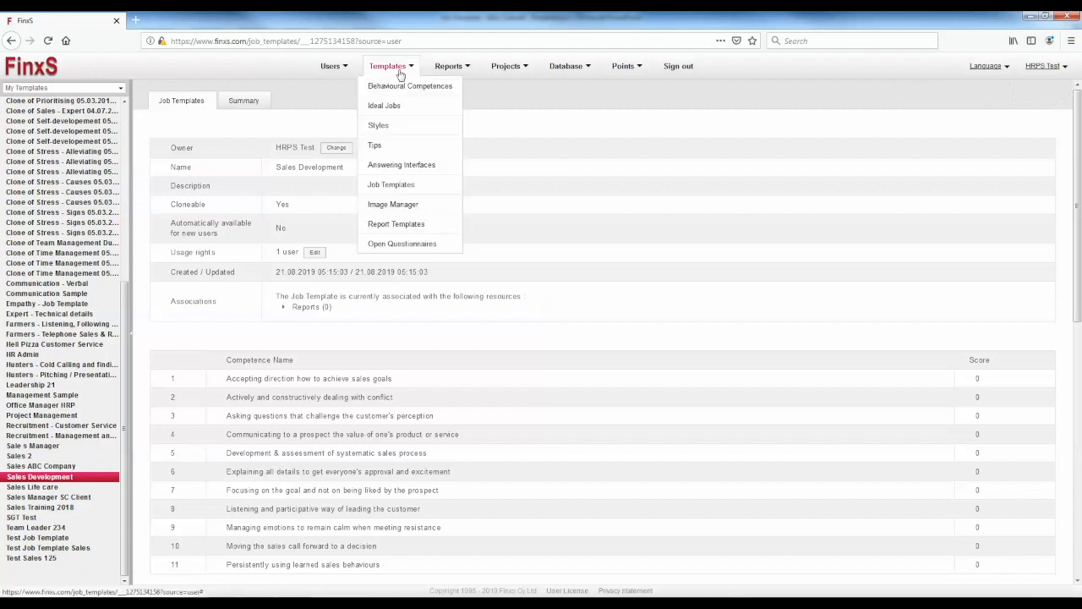
left_click(399, 194)
scroll(99, 476, "down", 6)
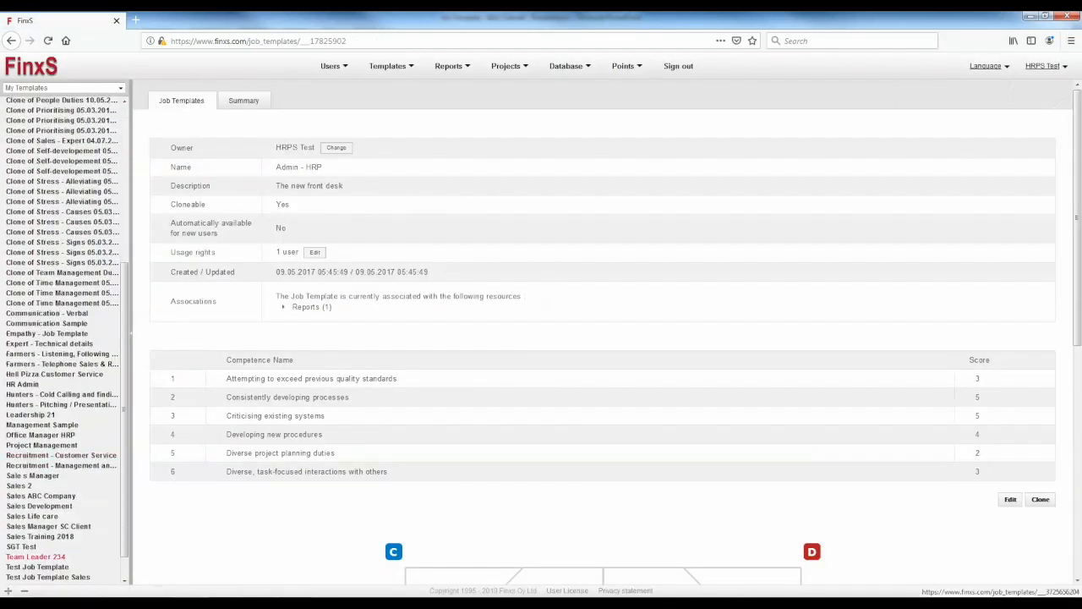
scroll(36, 560, "down", 1)
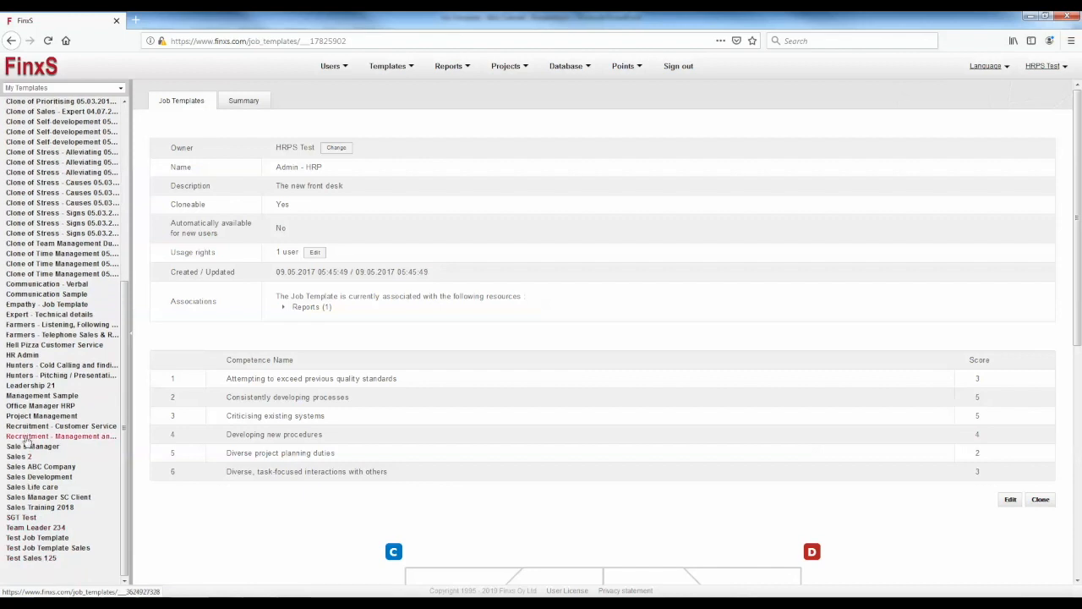
left_click(32, 479)
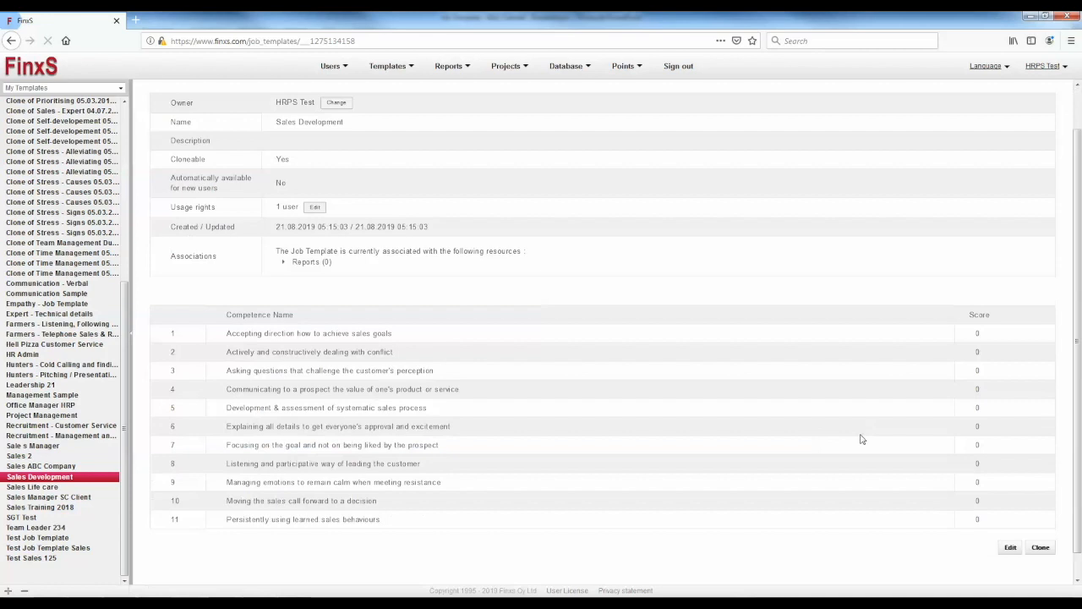
Step: Open the Sales Development template for editing, review its competences and save it
scroll(1004, 521, "down", 2)
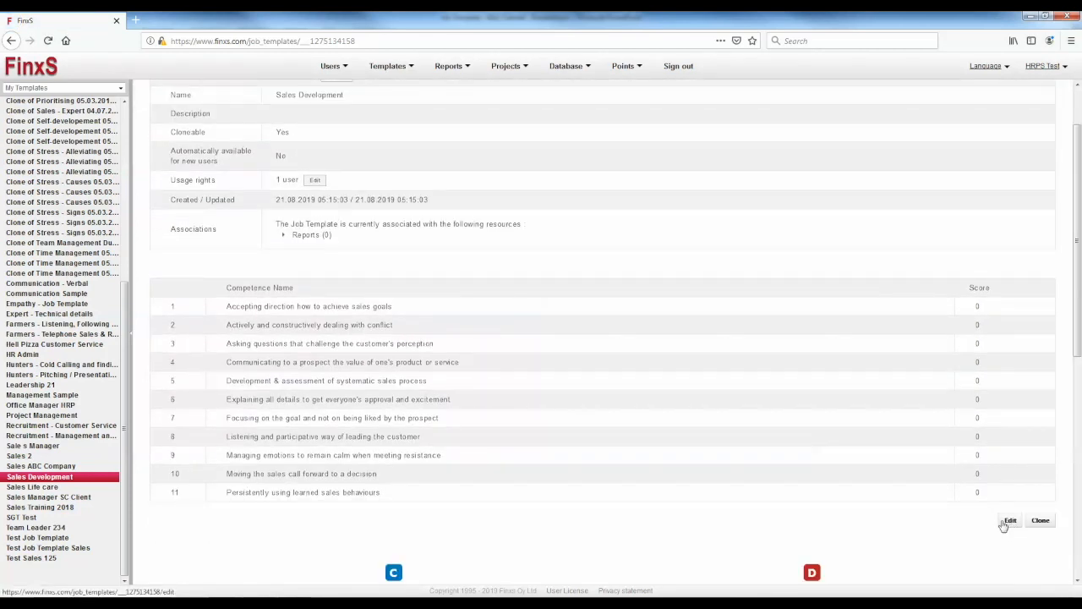
left_click(1007, 522)
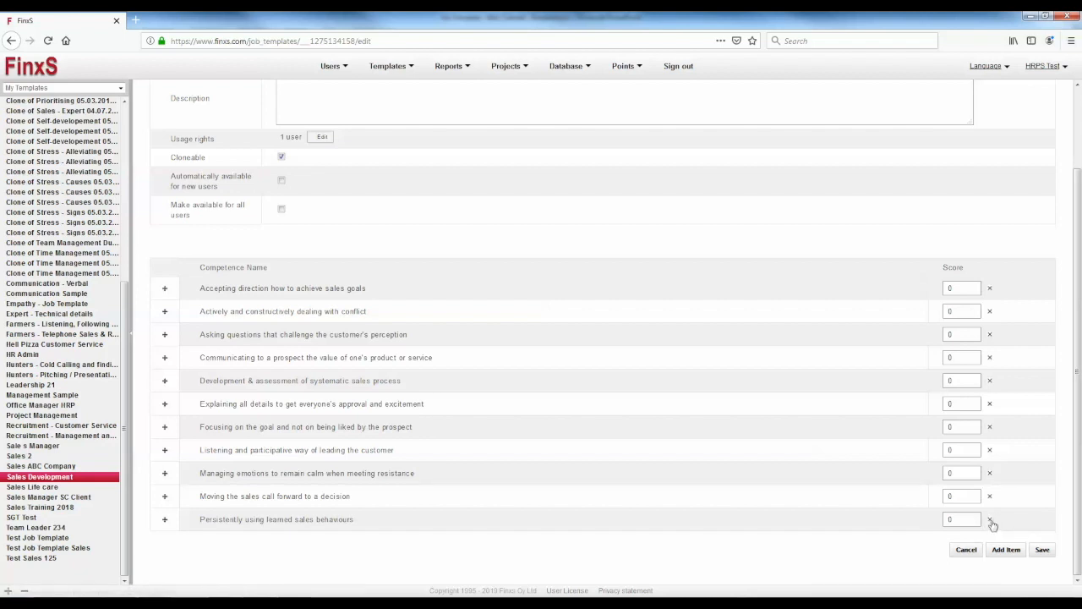
left_click(1042, 557)
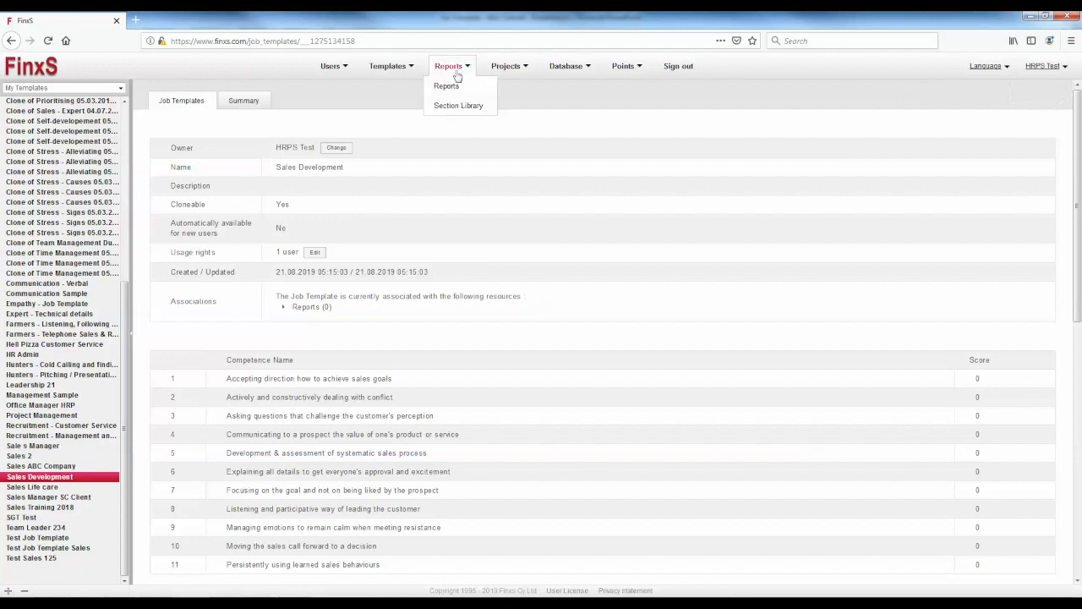
Step: Open the uncategorised Behavioural Analysis report Clone of Sales Team Analysis in the Report Designer
left_click(453, 86)
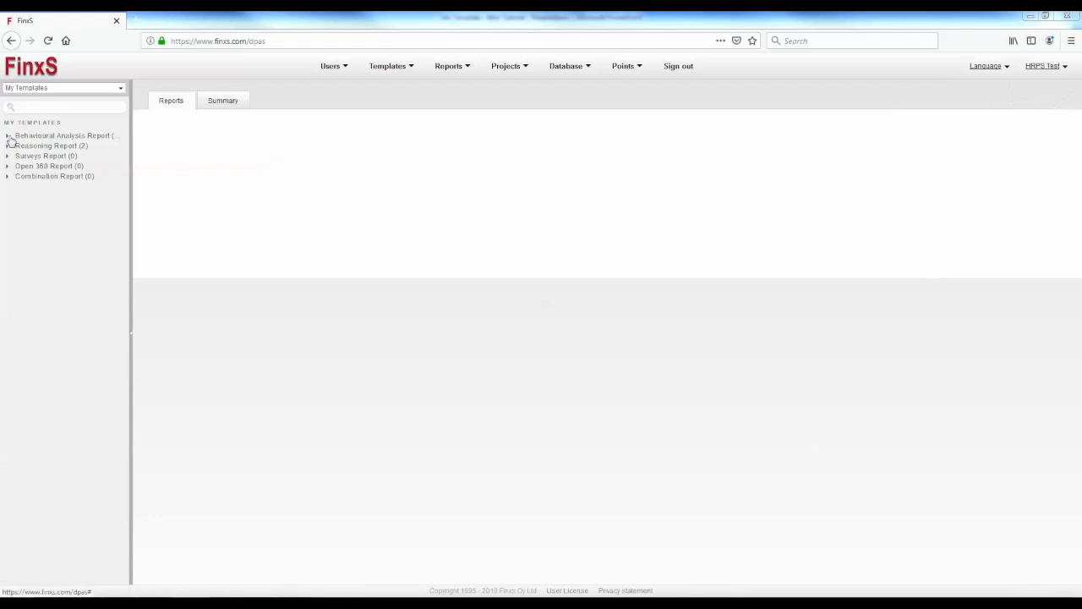
left_click(8, 138)
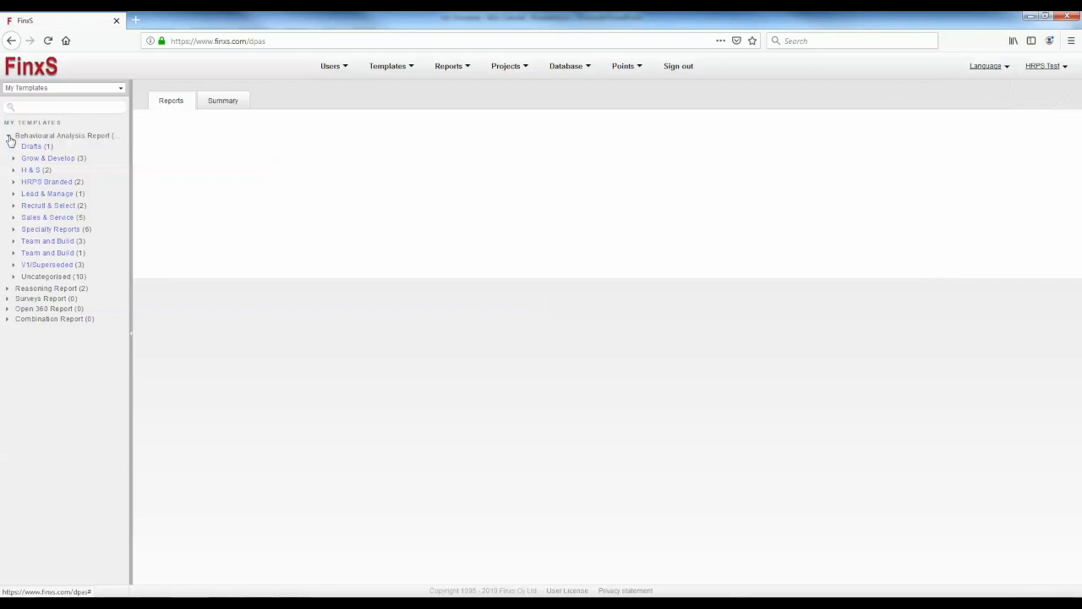
left_click(13, 277)
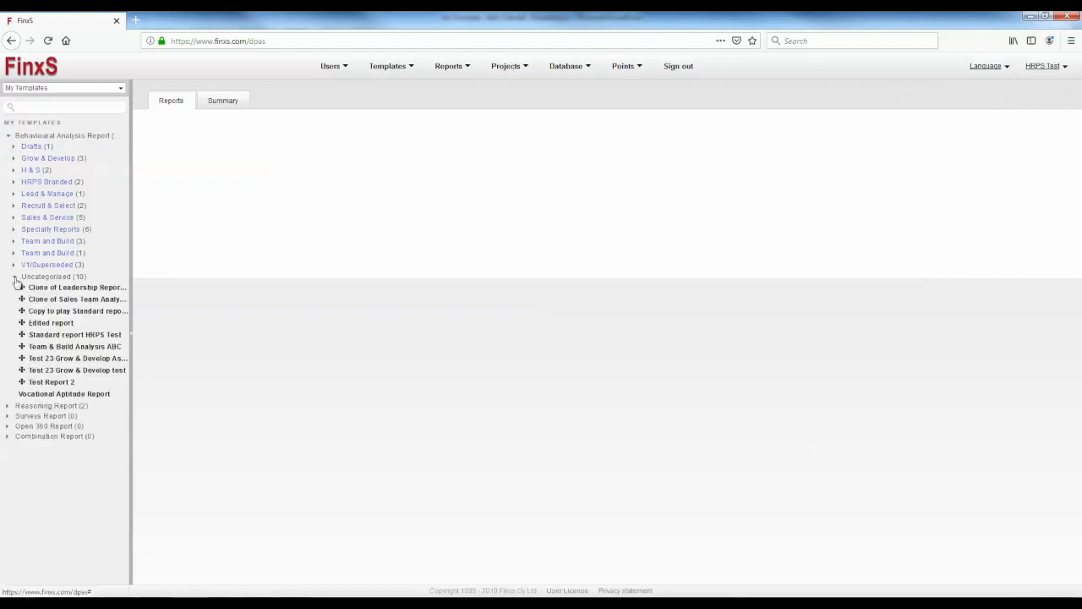
left_click(90, 301)
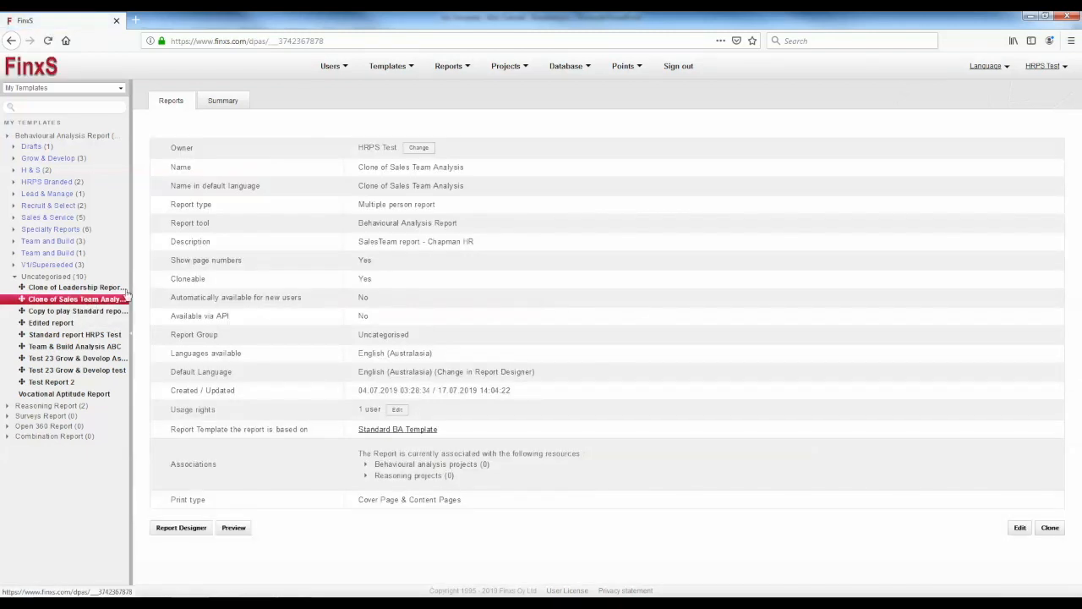
left_click(177, 533)
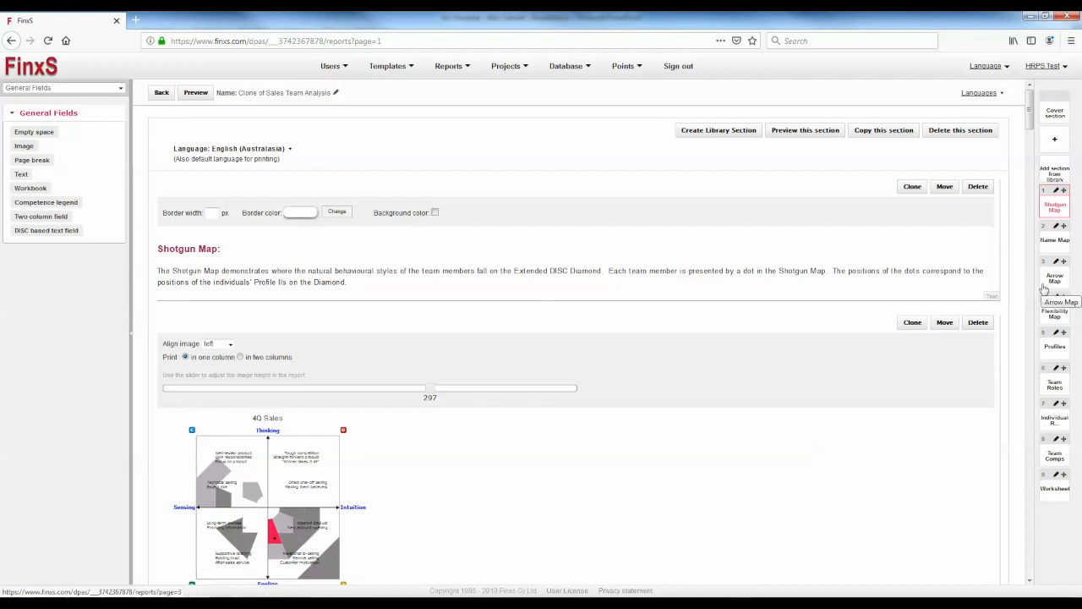
Step: Add the Sales Development job template to the Team Comps section, directly above the Hunters: Cold Calling and finding leads heading
left_click(1054, 461)
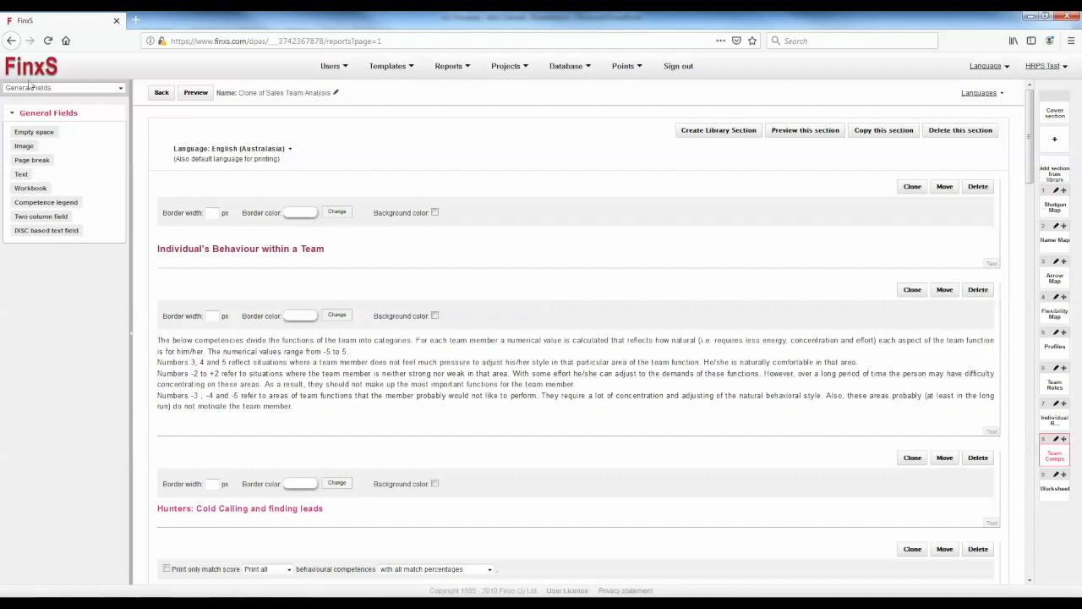
left_click(121, 91)
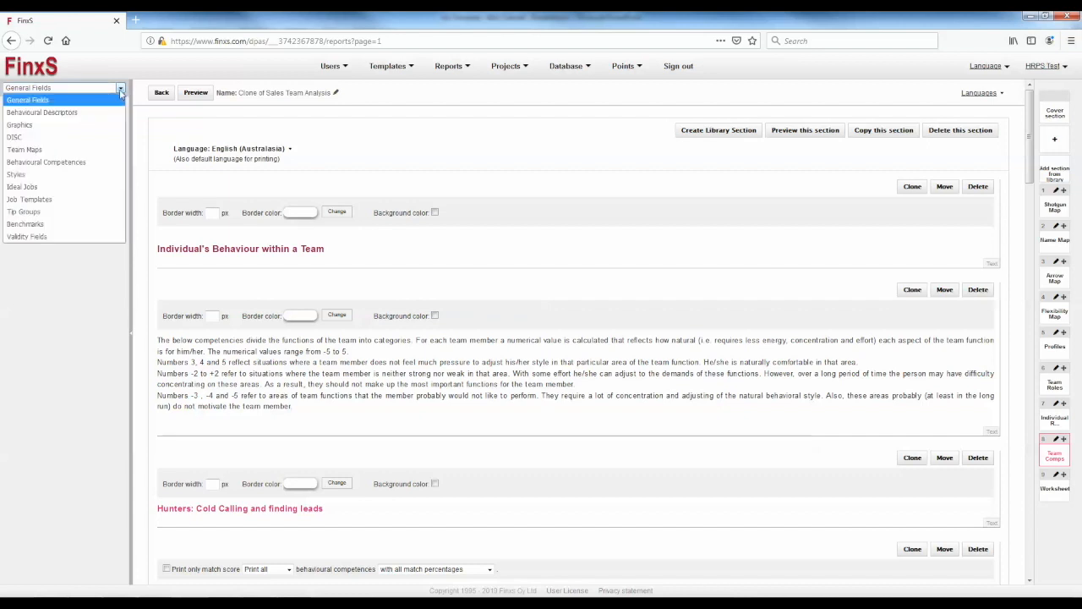
left_click(79, 200)
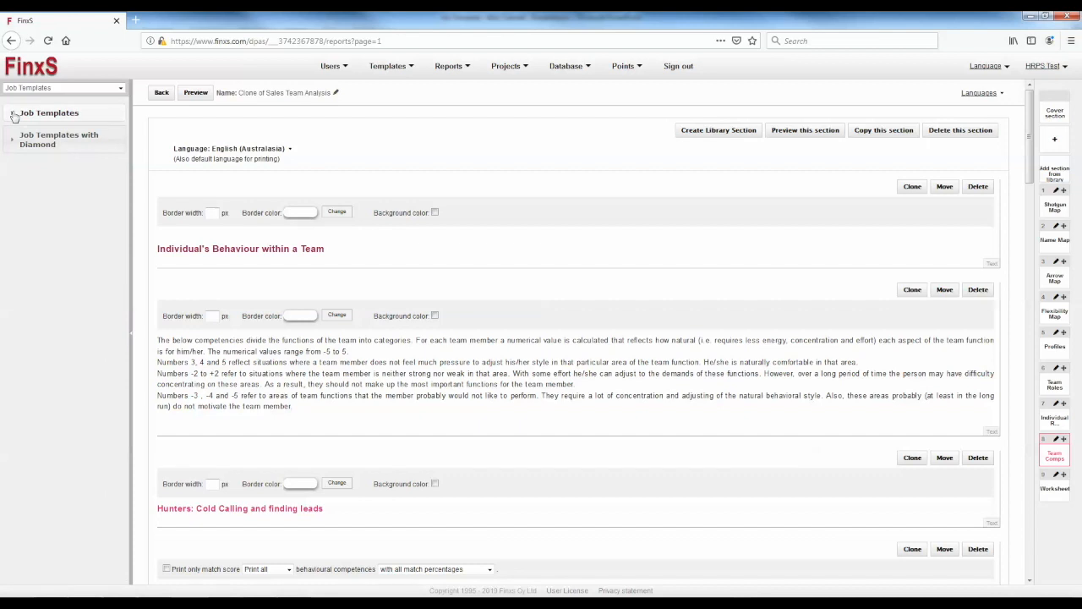
left_click(13, 117)
scroll(47, 380, "down", 10)
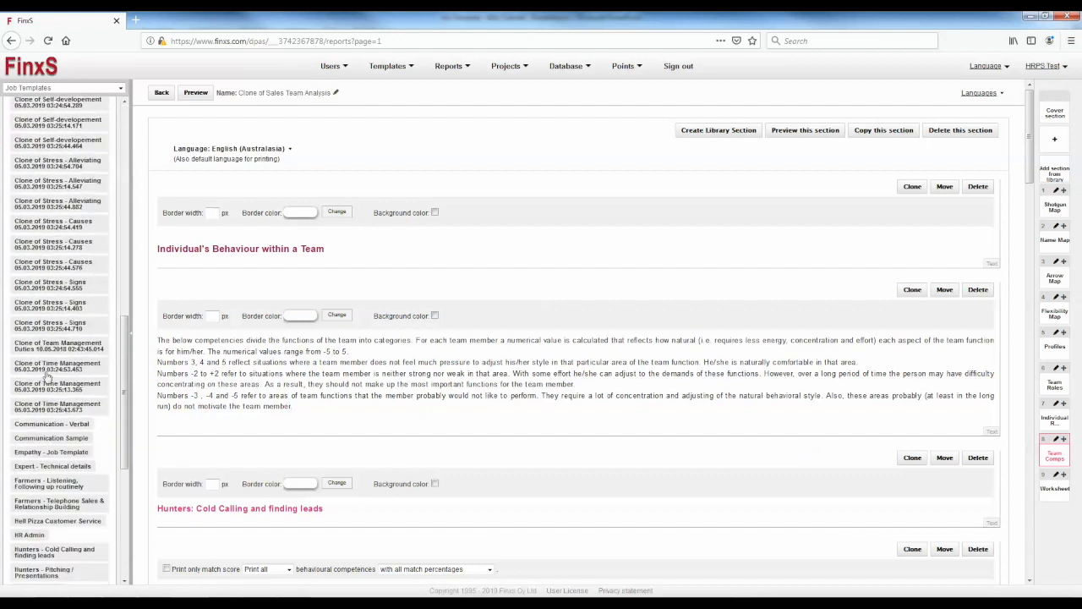
scroll(47, 378, "down", 7)
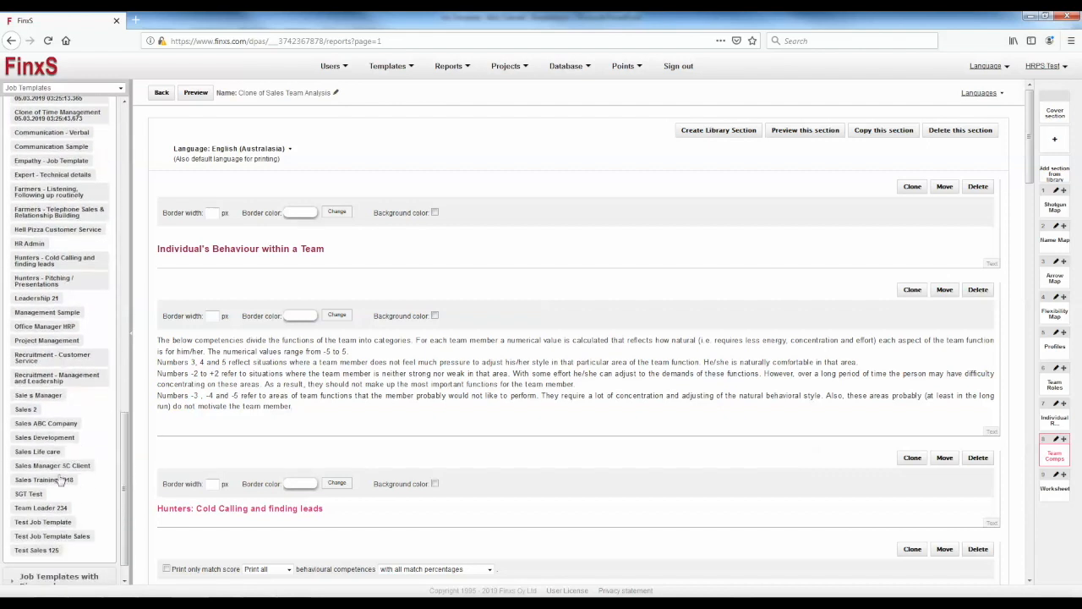
scroll(60, 480, "down", 1)
left_click_drag(38, 409, 369, 452)
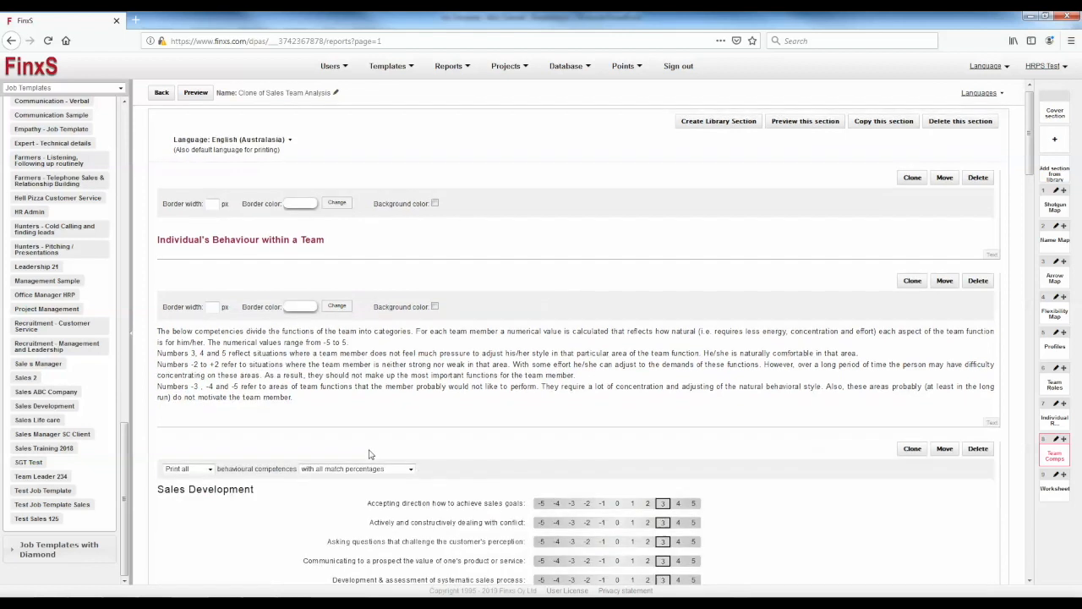
scroll(370, 454, "down", 7)
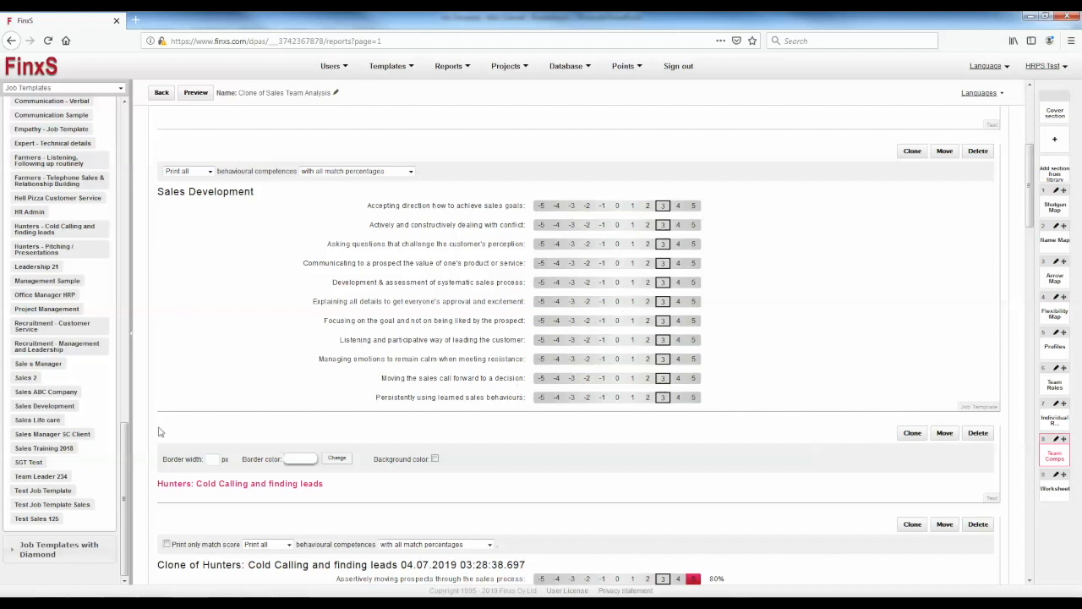
Step: Add the diamond version of the Sales Development job template directly below its competence table
left_click(60, 548)
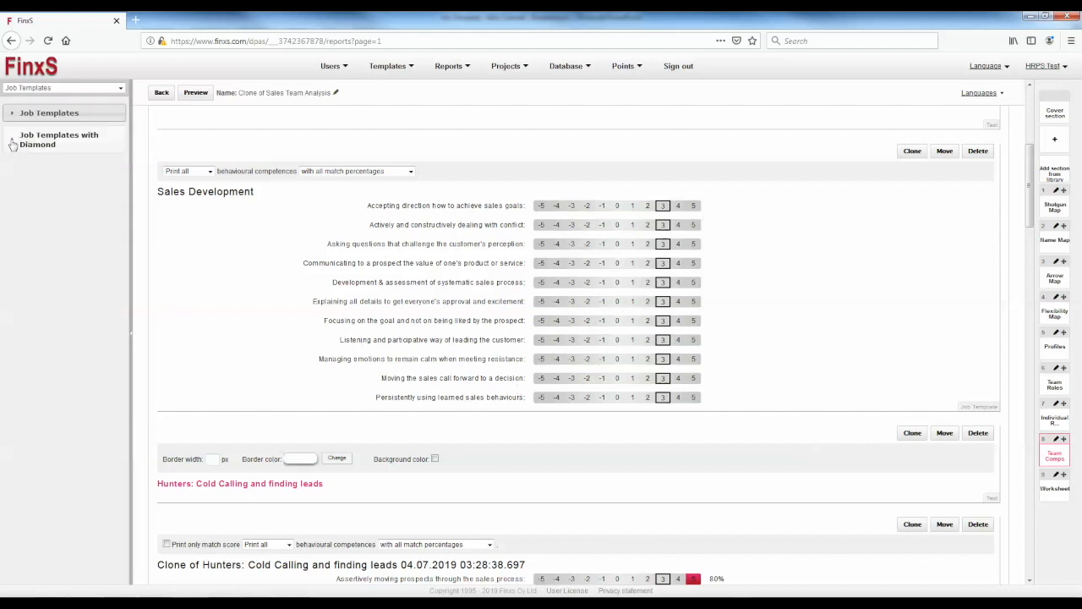
left_click(12, 144)
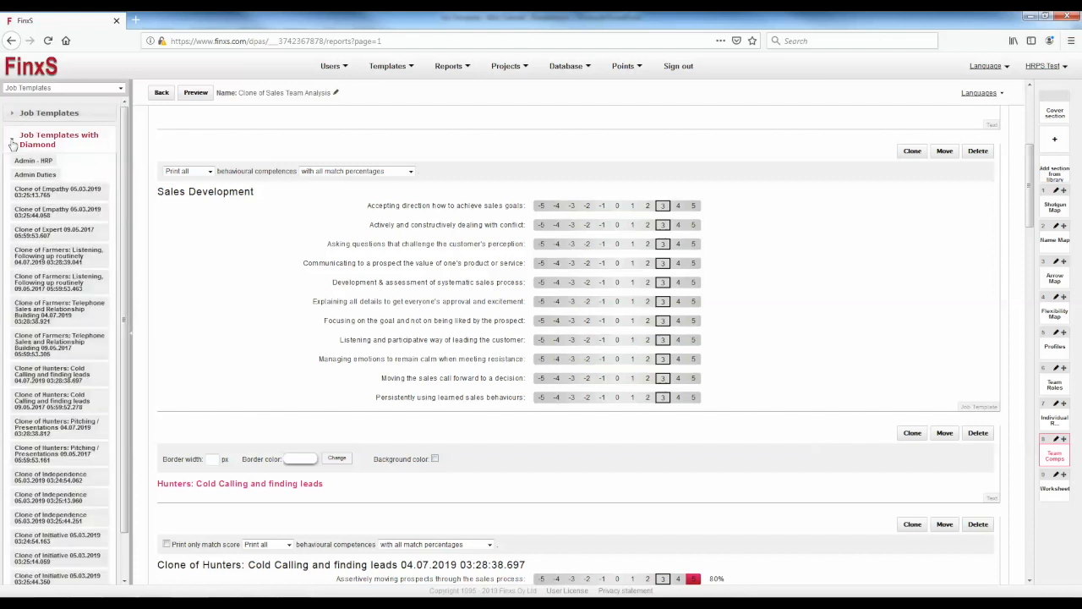
scroll(30, 262, "down", 5)
scroll(30, 262, "down", 8)
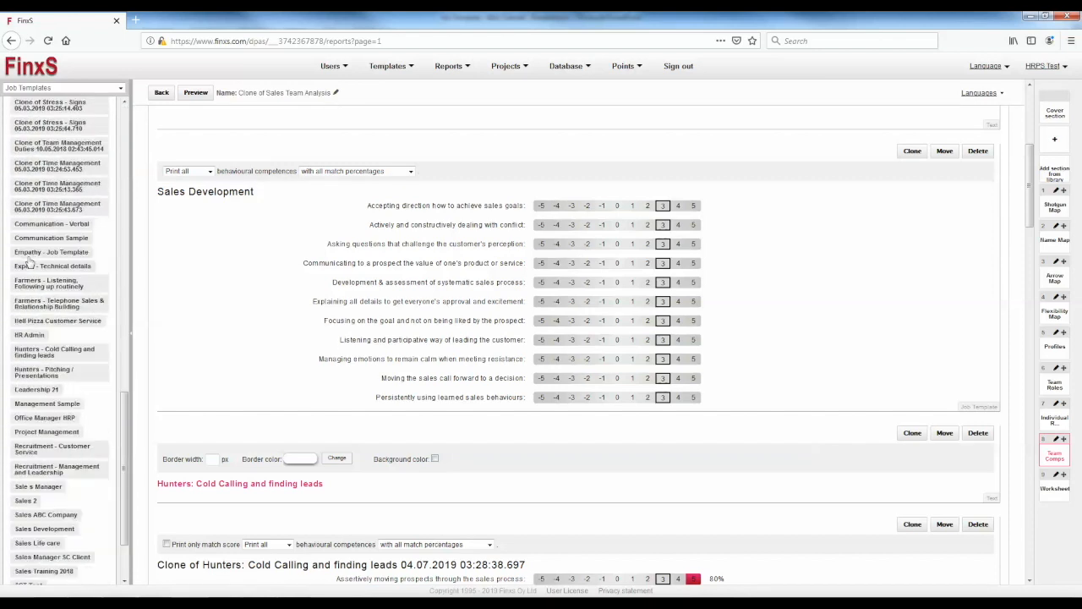
left_click_drag(34, 437, 394, 435)
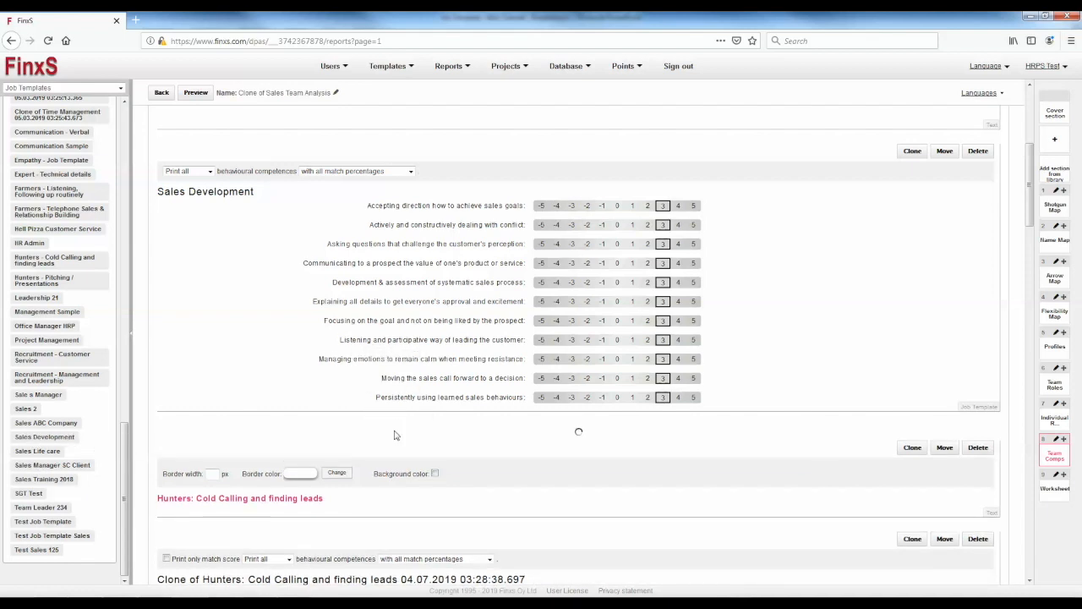
scroll(397, 435, "down", 4)
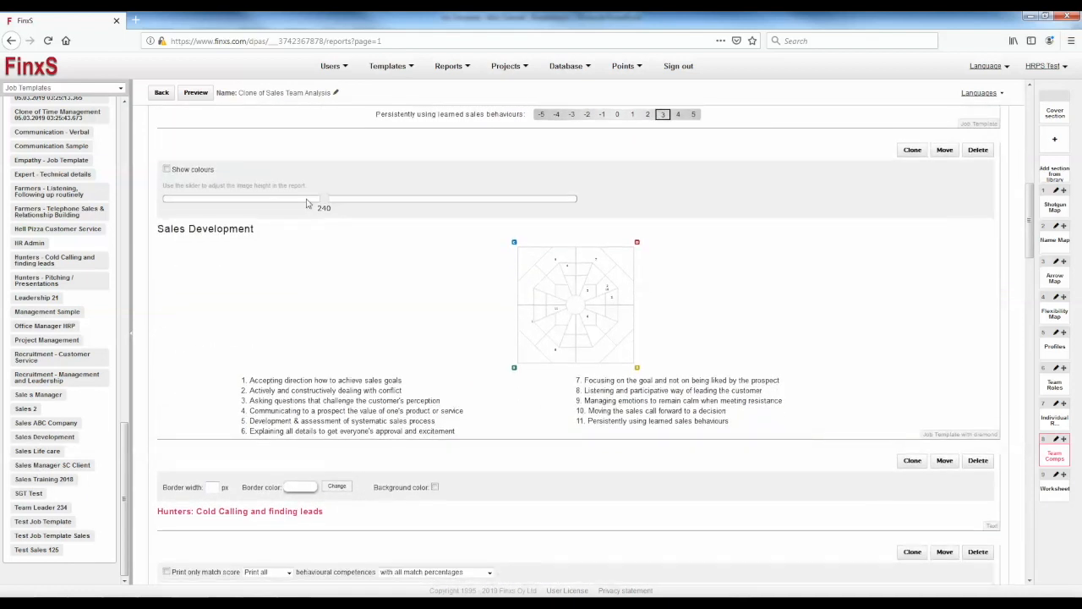
Step: Show colours on the Sales Development diamond and set its image height to 438, comparing it with the competence table
left_click(196, 171)
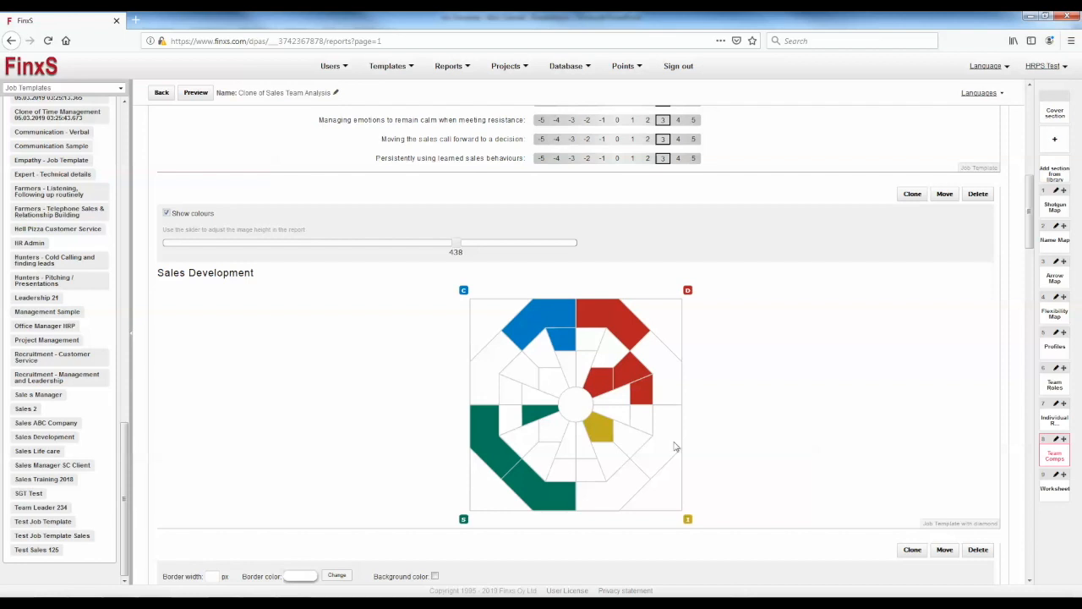
scroll(675, 446, "up", 3)
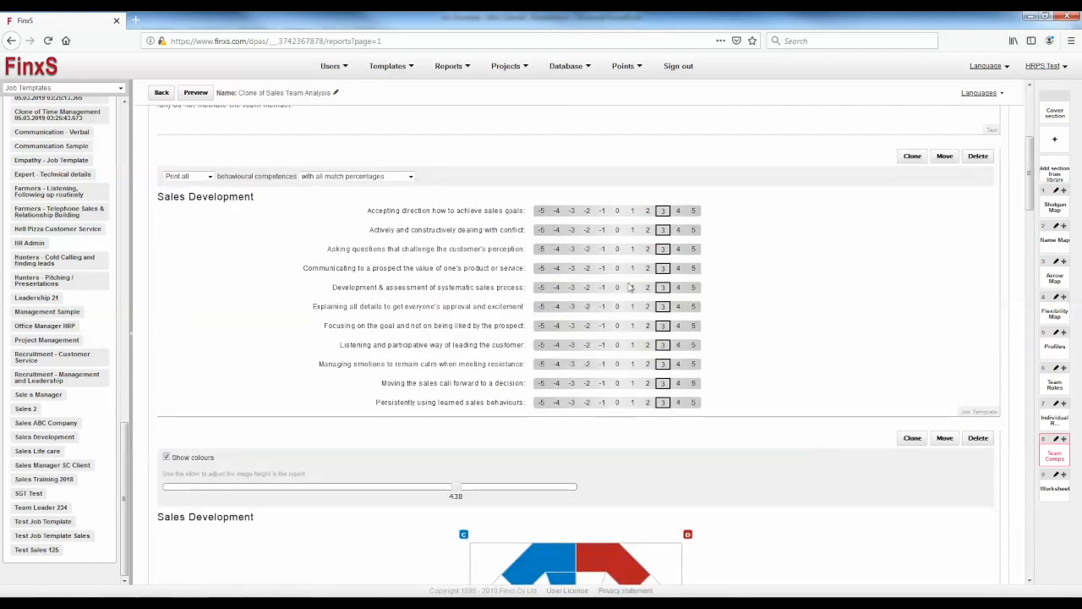
scroll(629, 287, "down", 3)
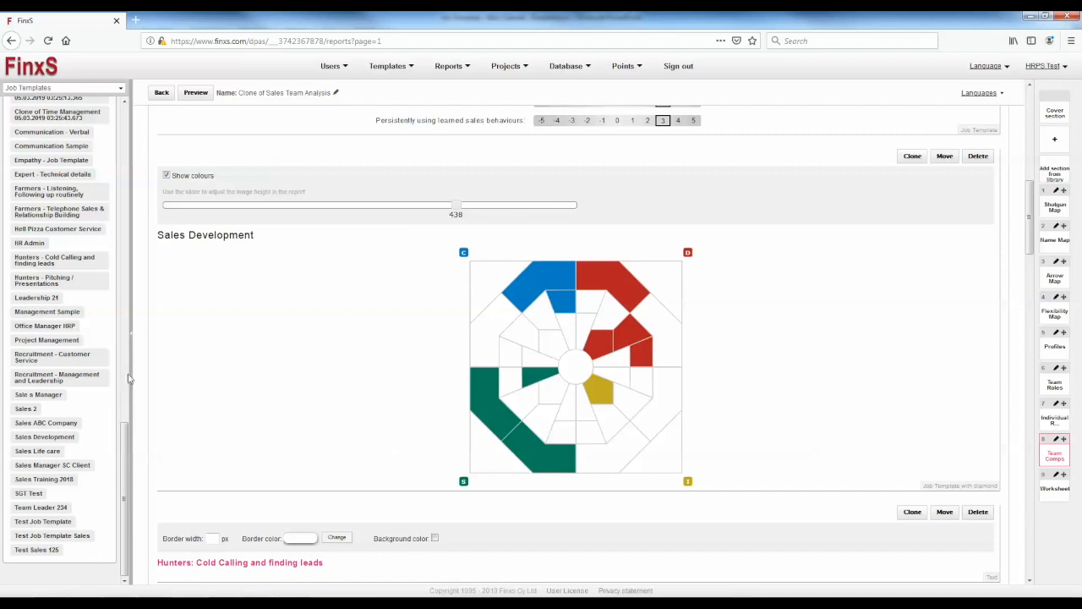
Step: Try printing only the match score for the Hunters: Cold Calling and finding leads job template
scroll(584, 264, "down", 4)
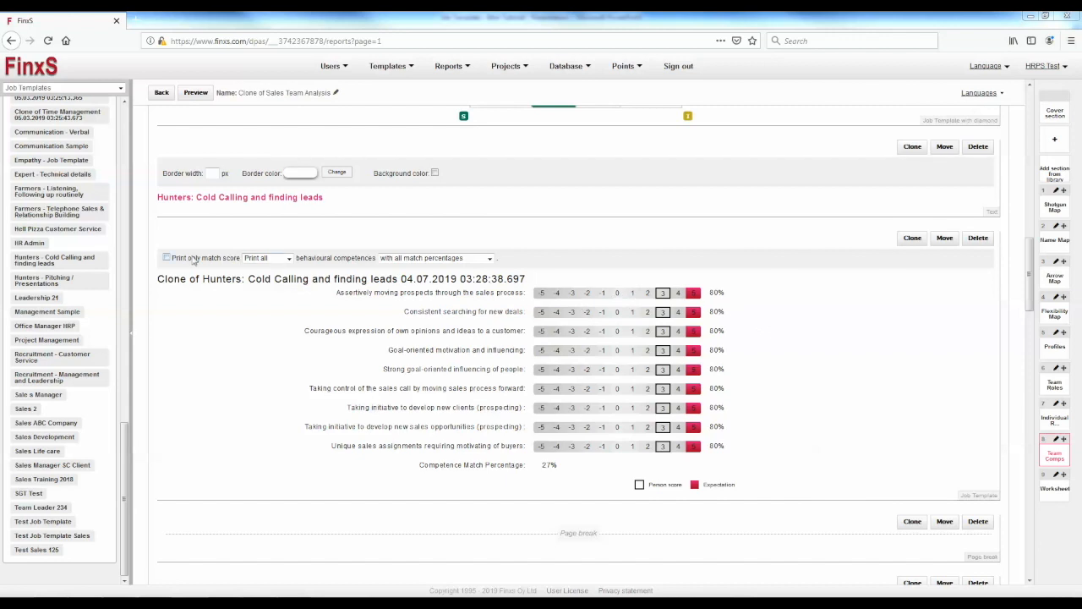
left_click(167, 257)
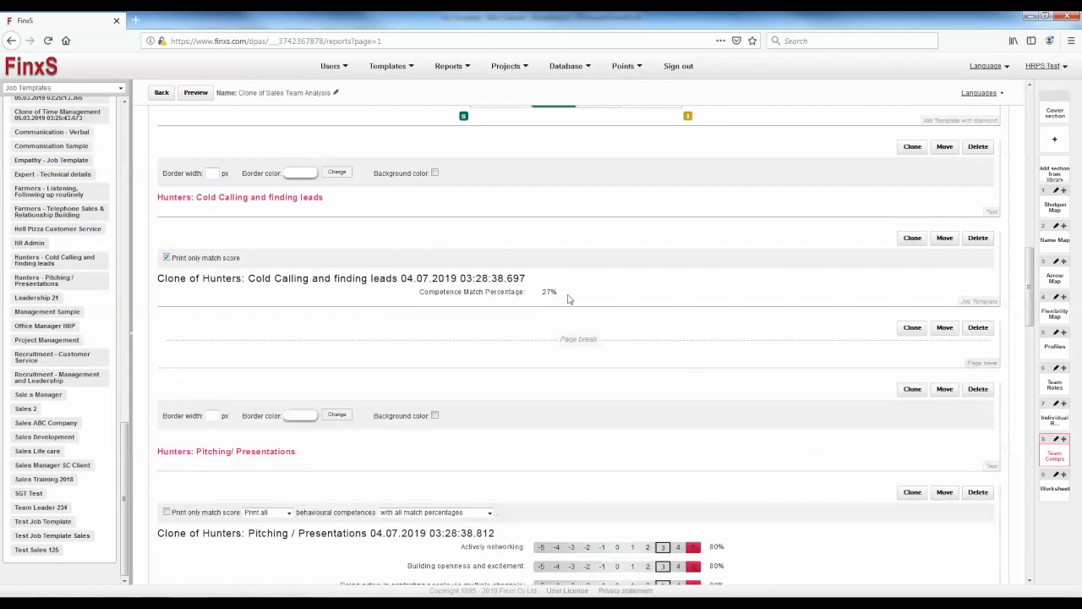
left_click(217, 260)
Step: Set the Hunters: Cold Calling and finding leads job template to print the top 5 behavioural competences
left_click(277, 259)
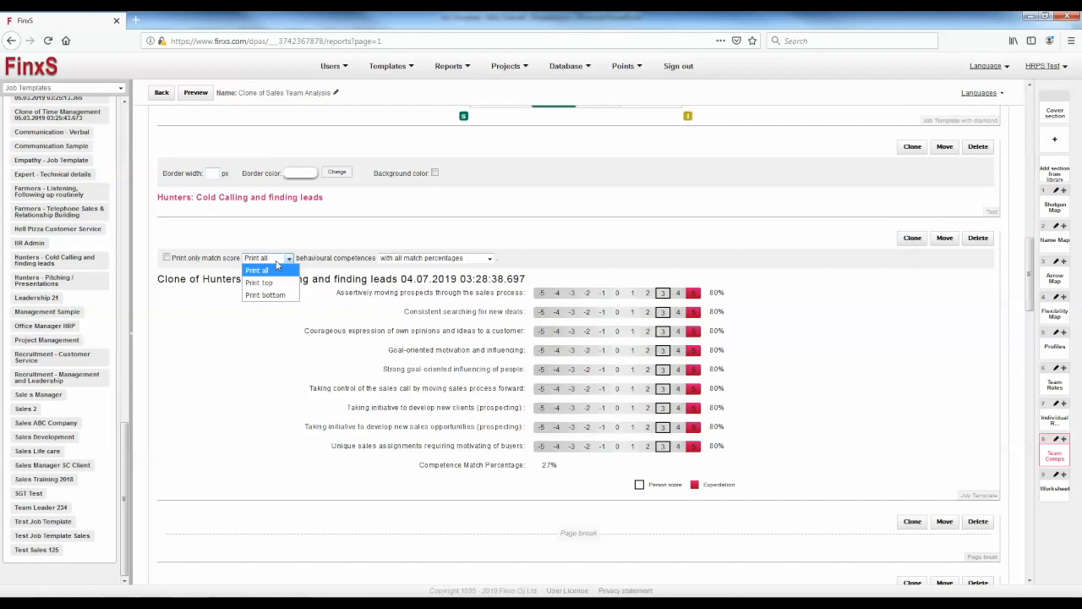
left_click(275, 283)
left_click(313, 259)
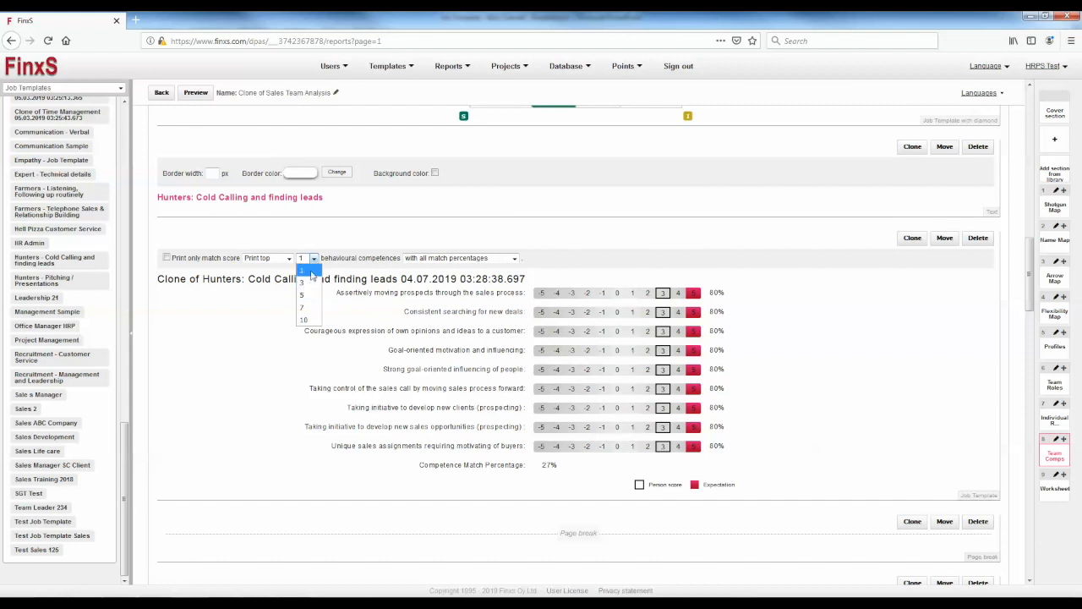
left_click(312, 298)
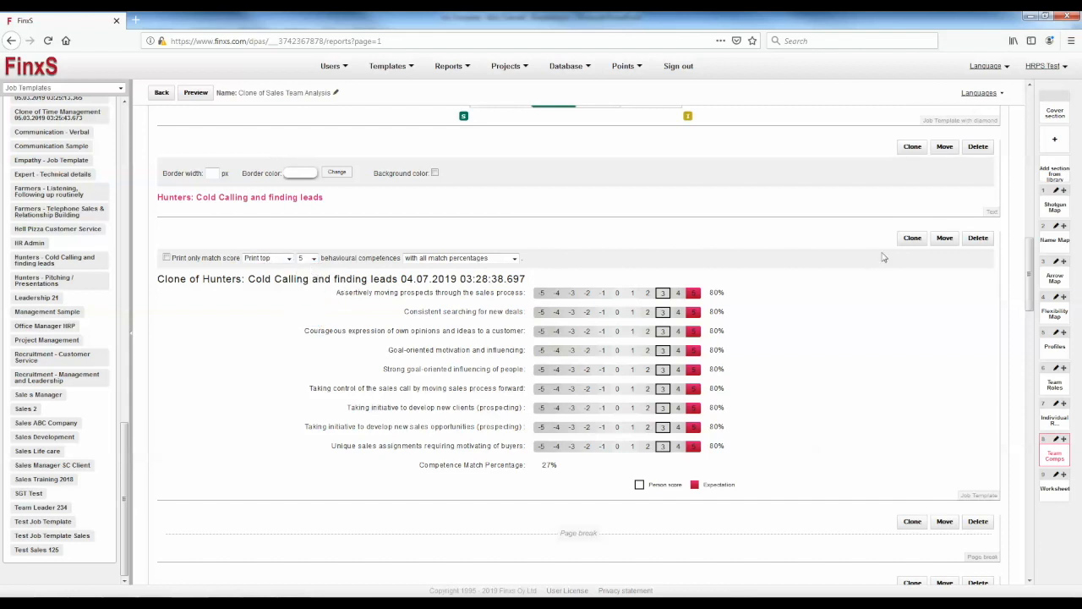
Step: Switch the Hunters: Cold Calling and finding leads job template to print the bottom behavioural competences, keeping the number at 5
left_click(288, 258)
left_click(270, 292)
left_click(312, 259)
left_click(314, 259)
scroll(407, 293, "up", 1)
scroll(409, 292, "down", 1)
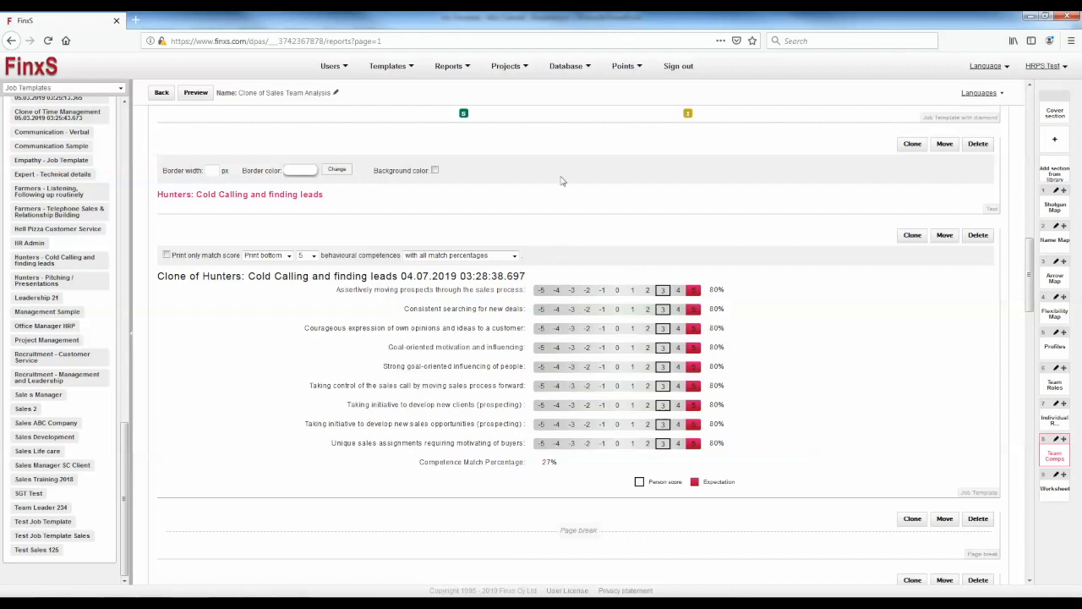
Step: Open the results of the Behavioural Analysis project Sample Results for Clients in the individuals database
left_click(566, 66)
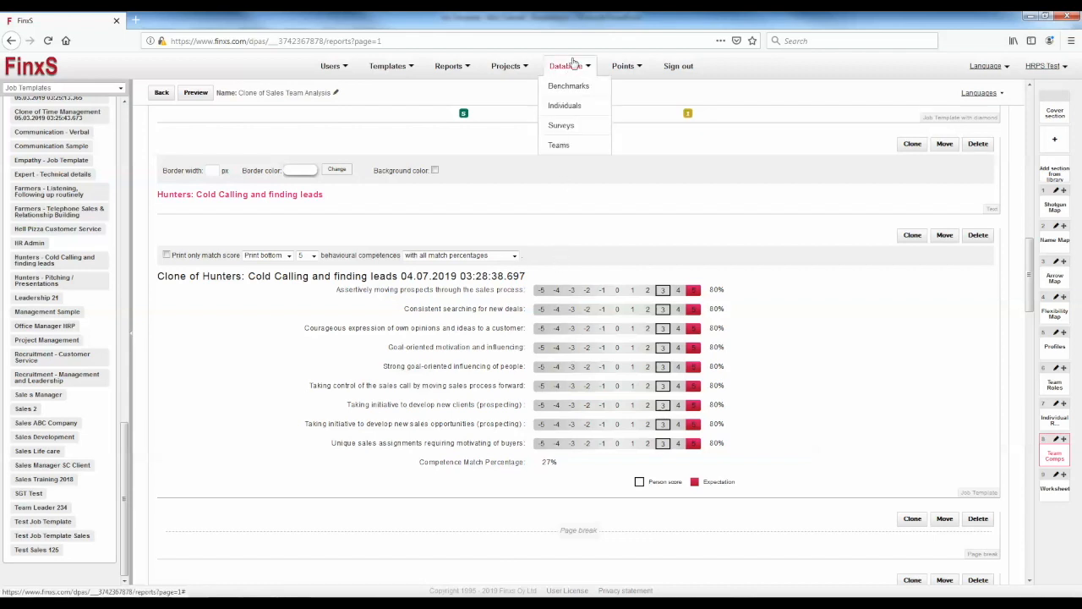
left_click(589, 107)
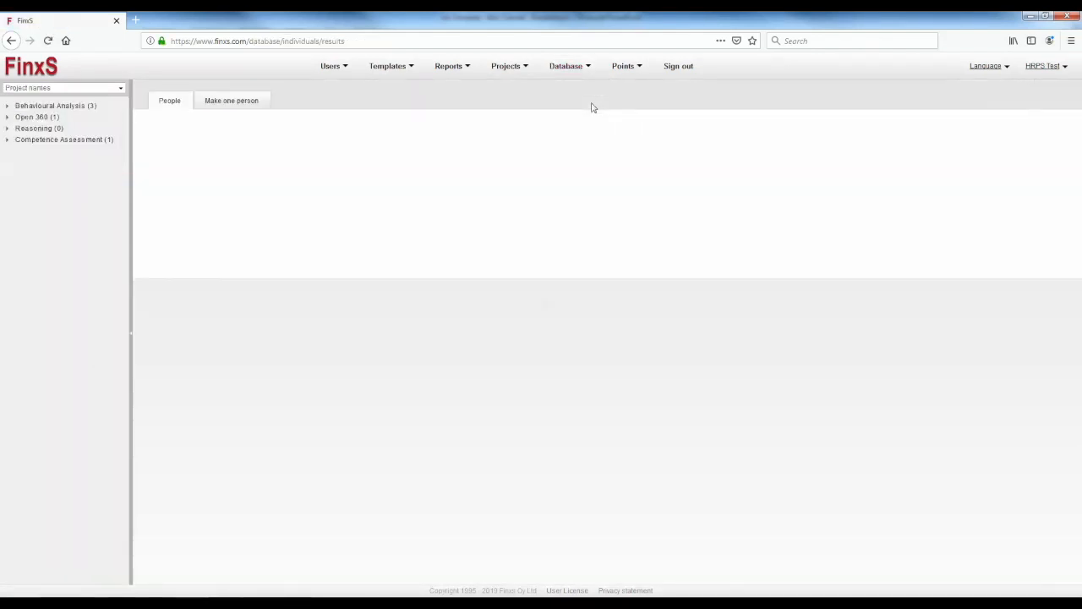
left_click(8, 107)
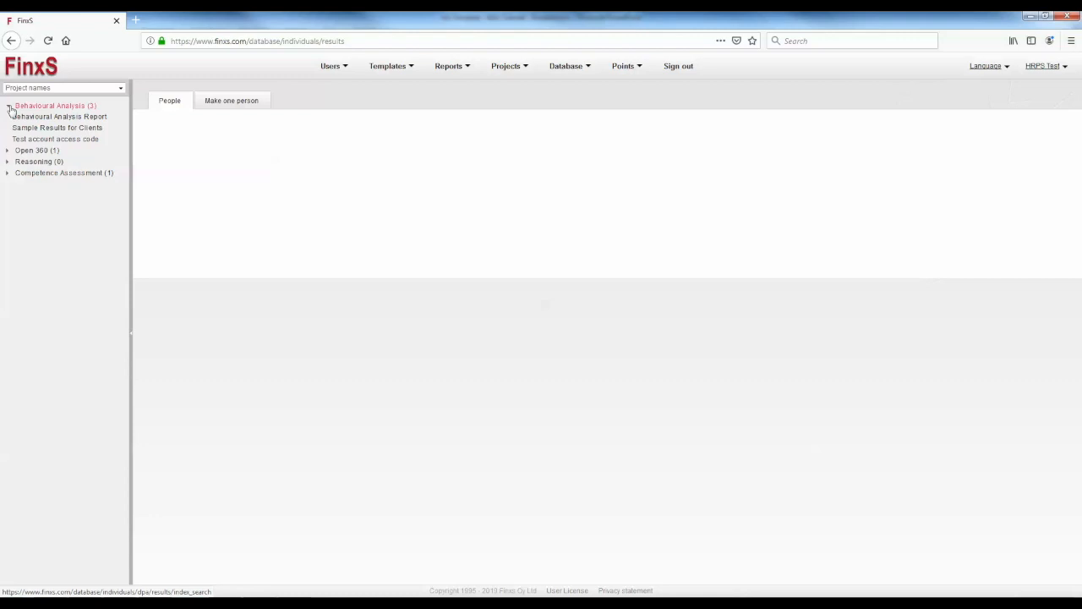
left_click(55, 130)
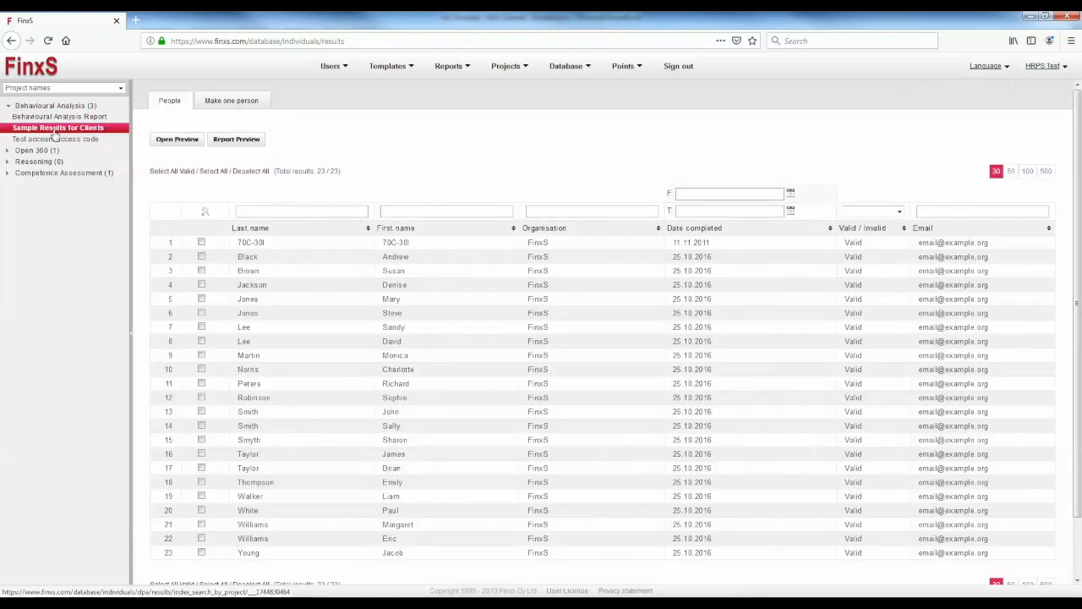
Step: Select the people in rows 4, 6, 9 and 13 and open the preview of their results
left_click(201, 286)
left_click(202, 377)
left_click(199, 476)
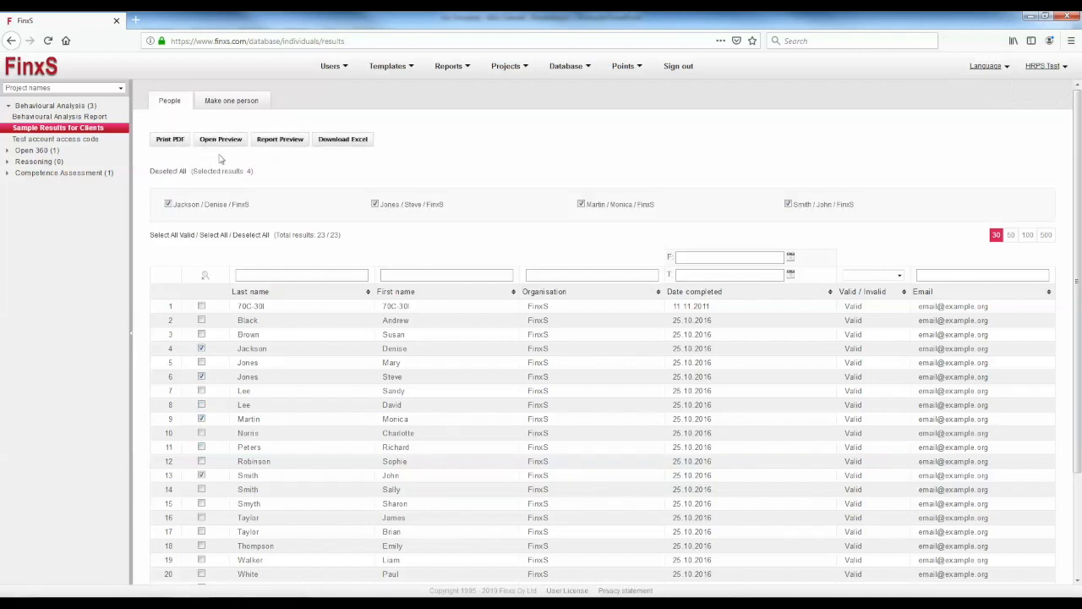
left_click(218, 140)
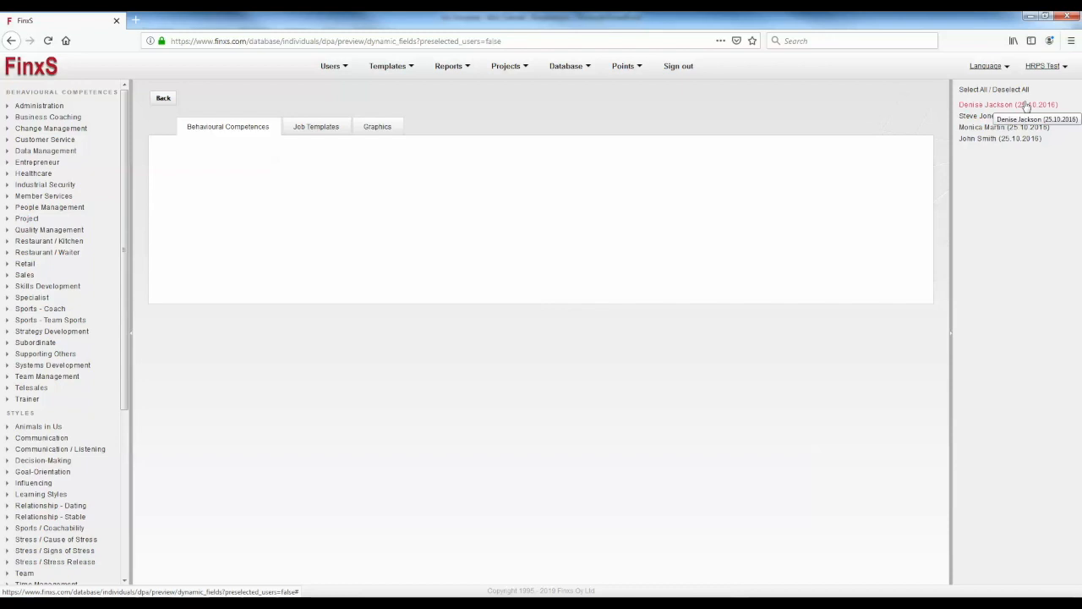
Step: Include all four people in the results preview
left_click(983, 106)
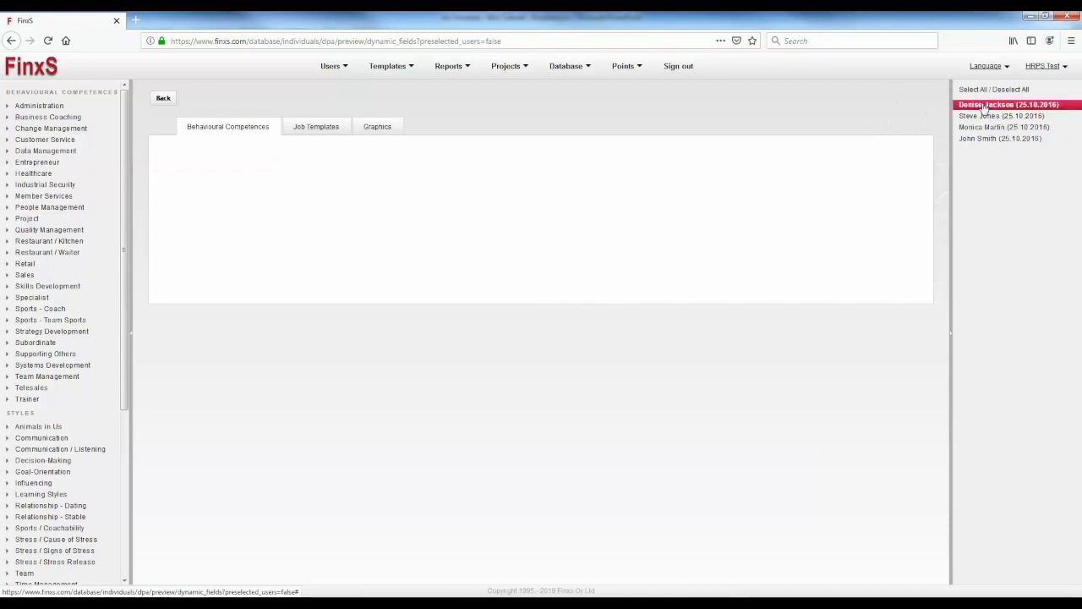
left_click(983, 128)
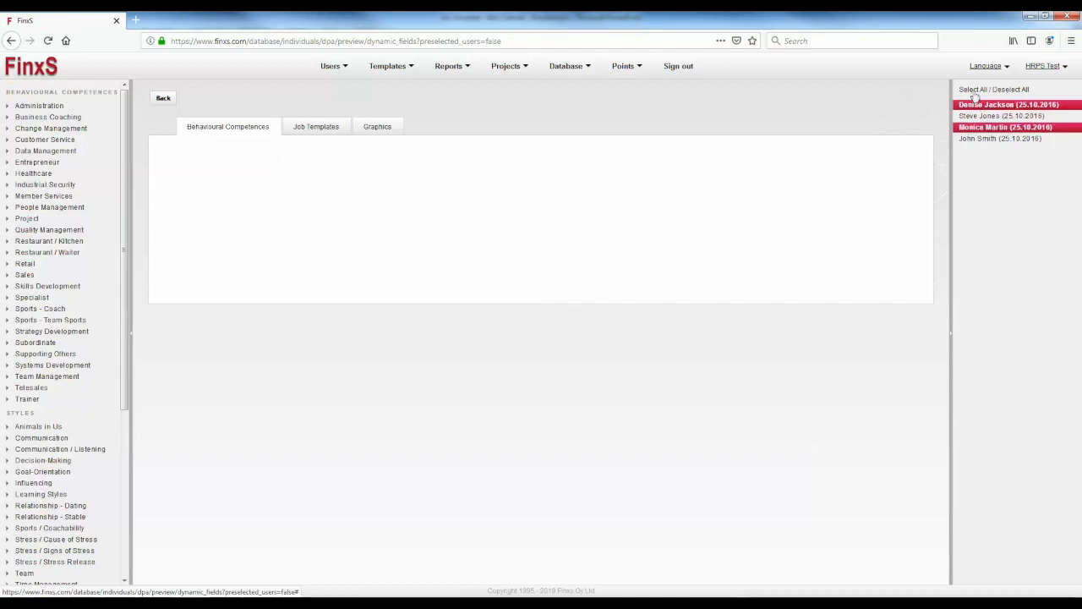
left_click(972, 90)
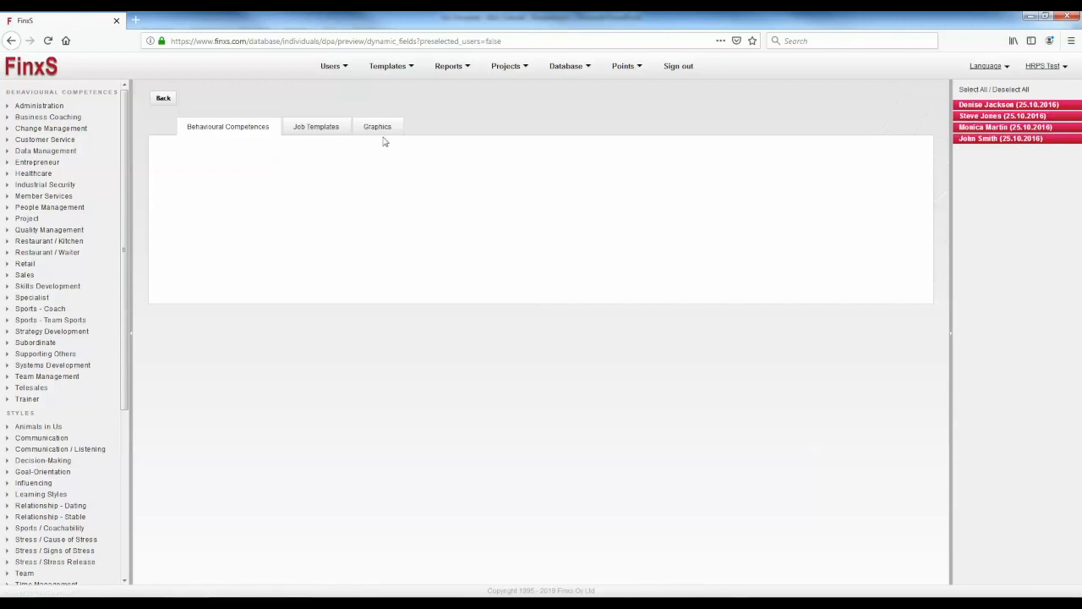
Step: Display the Sales Development job template results for the selected people, and check the PDF print options without printing
left_click(322, 133)
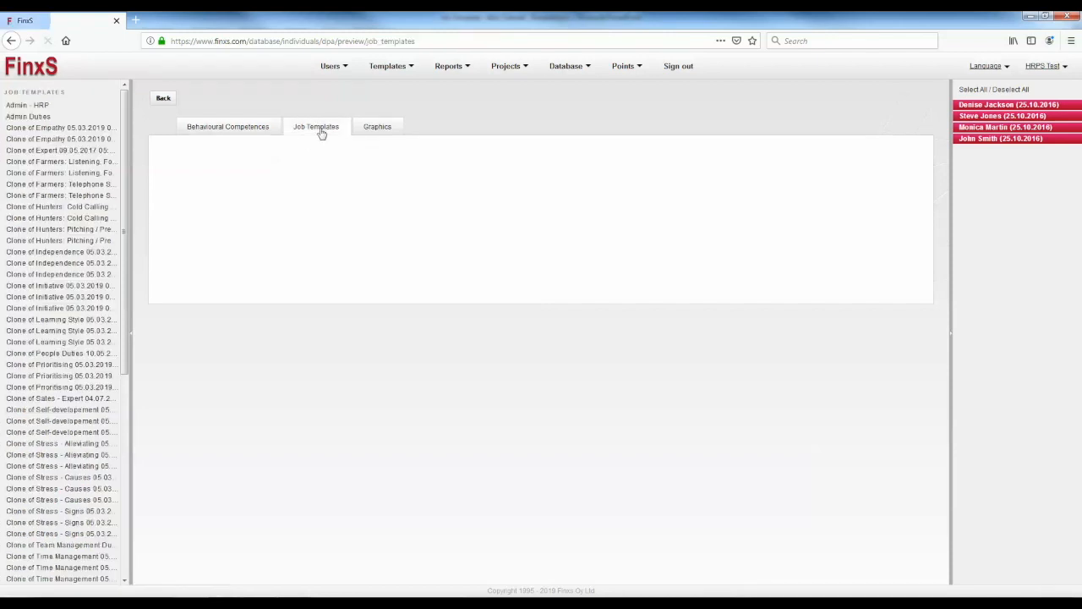
left_click_drag(125, 112, 125, 313)
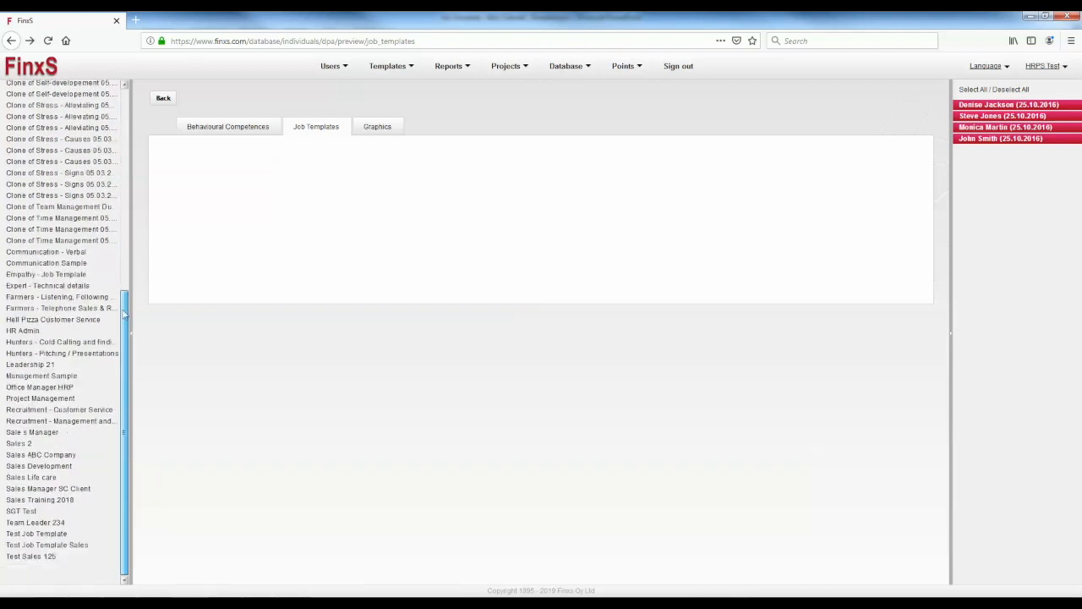
left_click(56, 469)
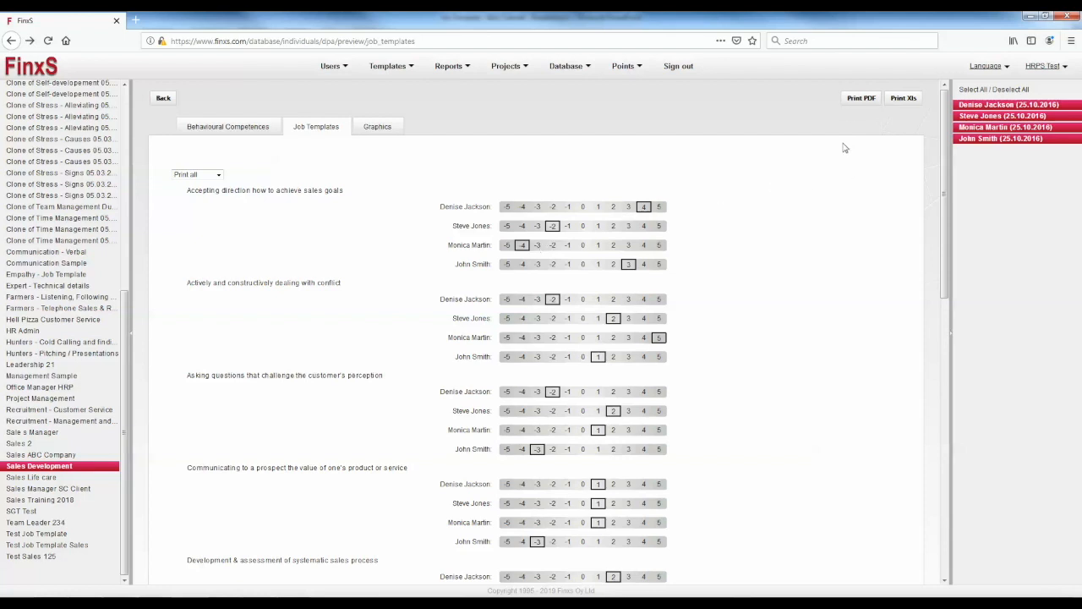
left_click(856, 101)
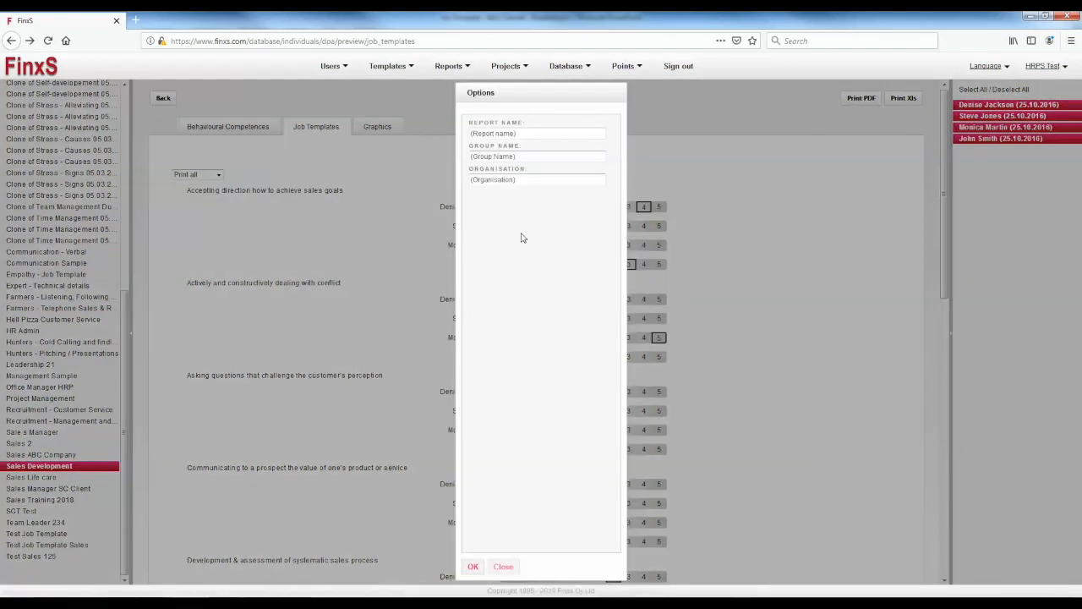
left_click(507, 560)
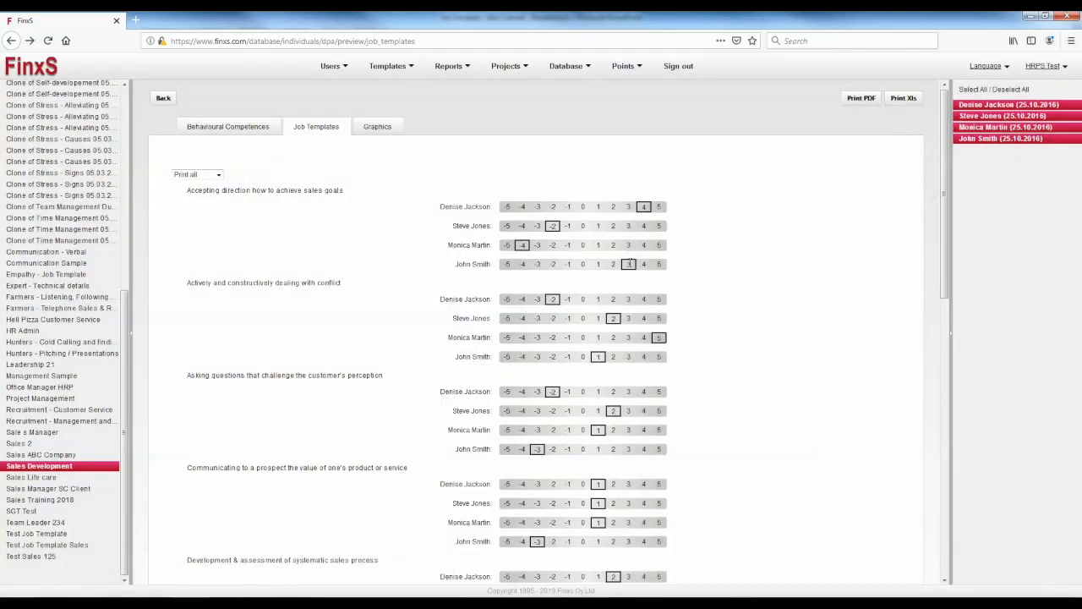